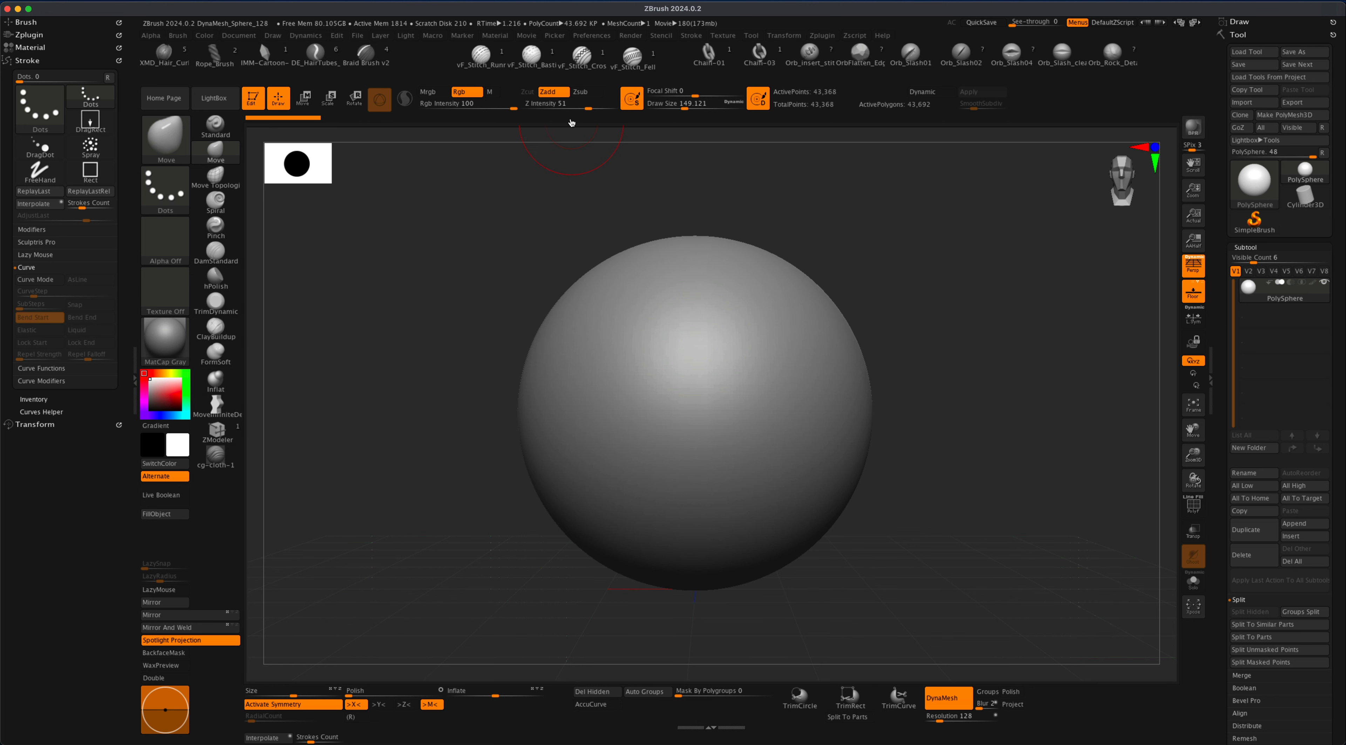
# Enable interface customization in the Config preferences.
pyautogui.click(598, 40)
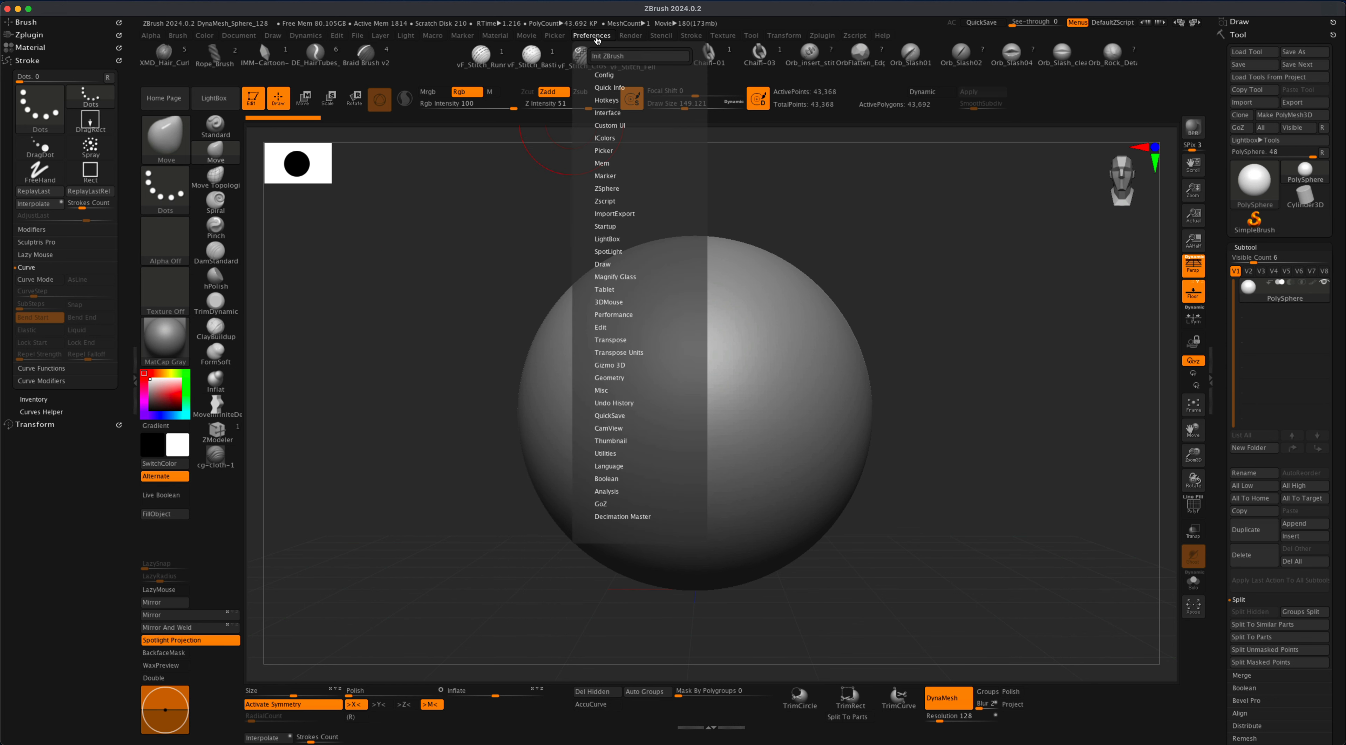
pyautogui.click(603, 76)
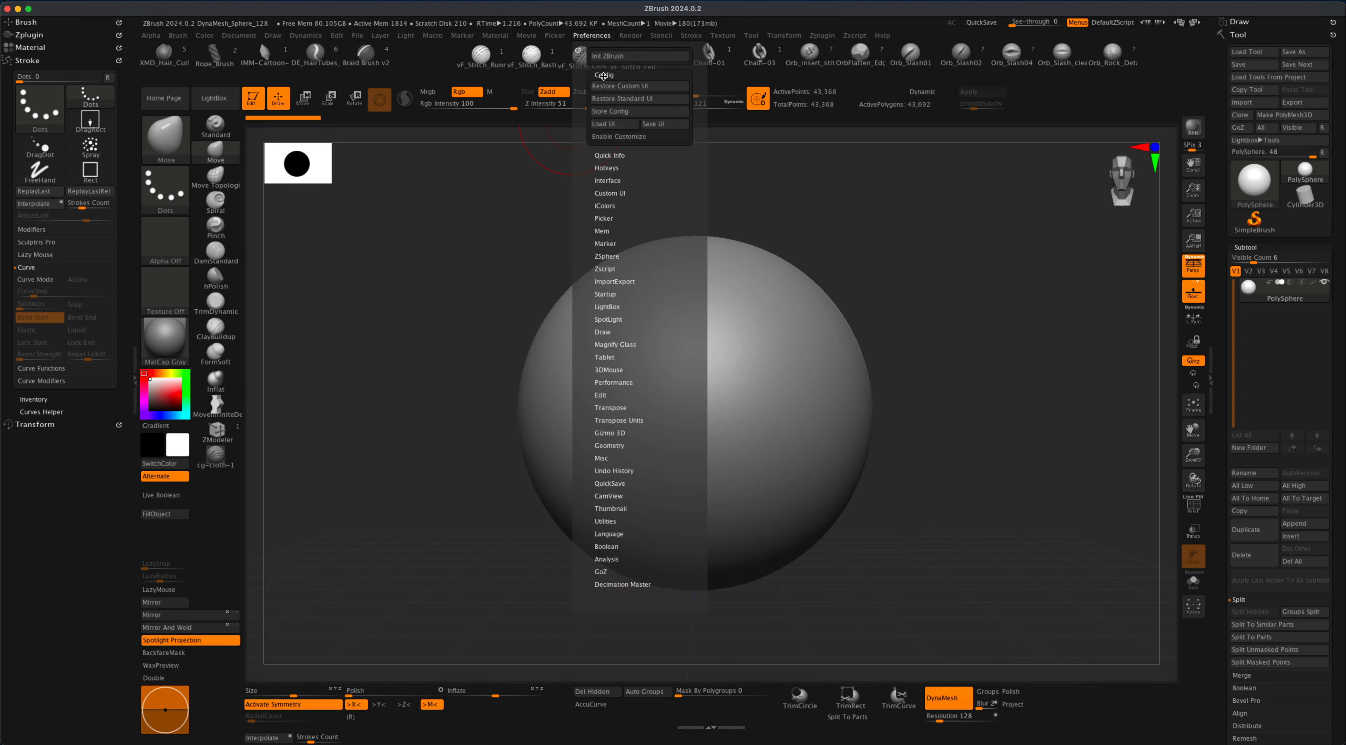
pyautogui.click(616, 138)
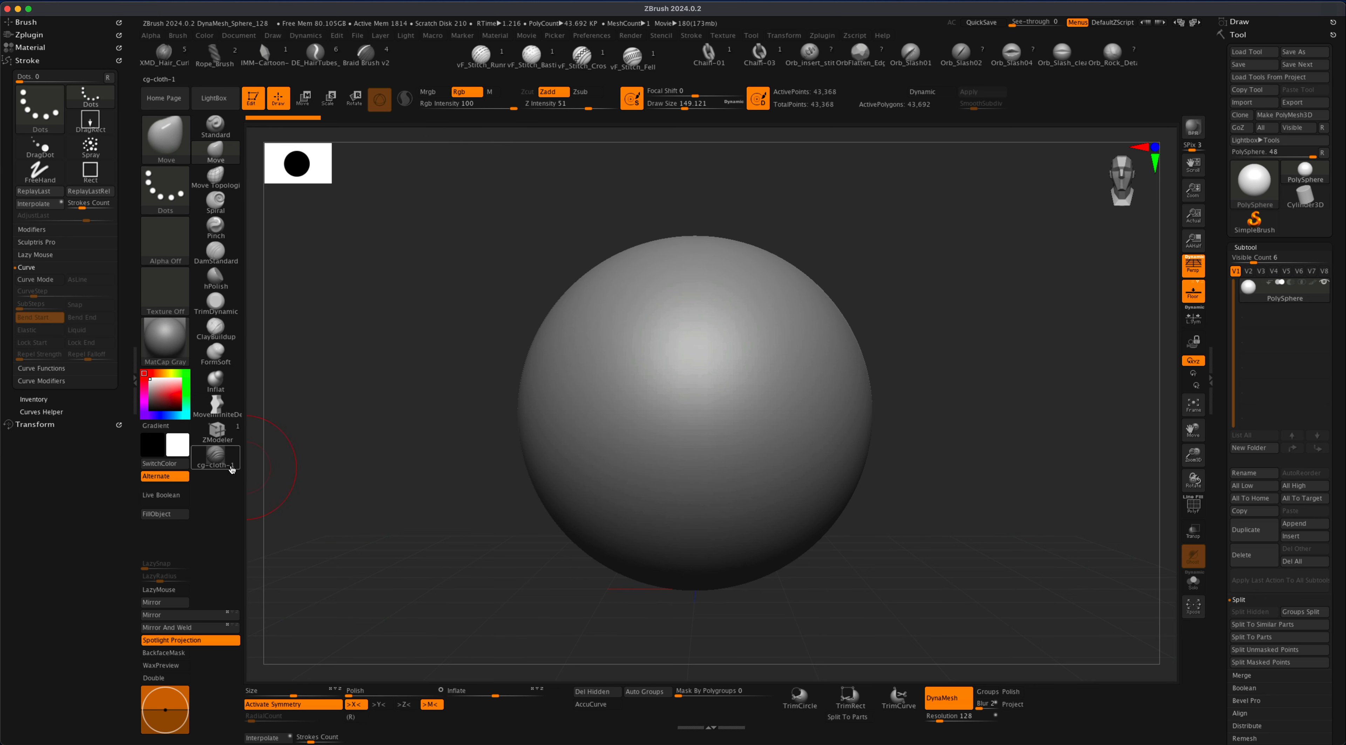
# Try repositioning the cg-cloth-1 brush shortcut and the Strokes Count slider within the custom interface.
pyautogui.moveTo(216, 459)
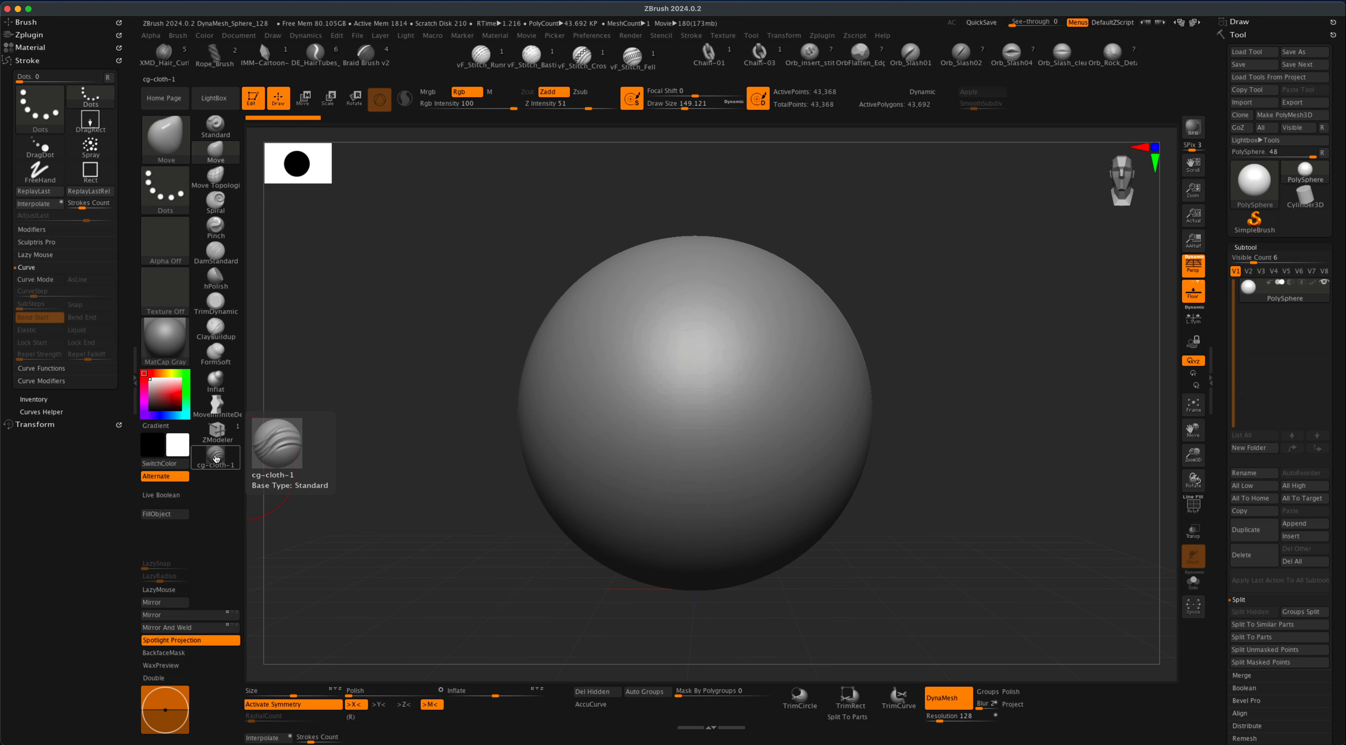
pyautogui.press('super')
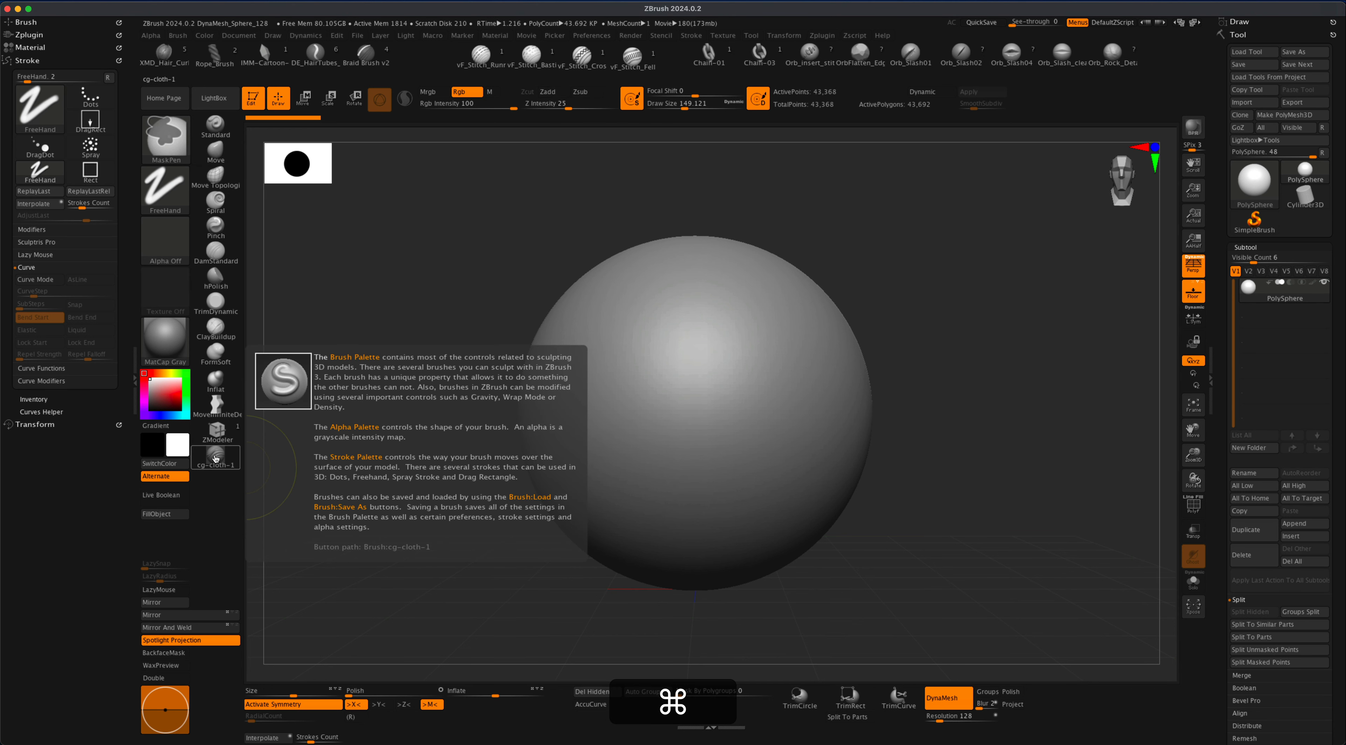
pyautogui.moveTo(215, 459)
pyautogui.keyDown('alt'); pyautogui.keyDown('super'); pyautogui.mouseDown()
pyautogui.moveTo(215, 544)
pyautogui.moveTo(218, 456)
pyautogui.mouseUp(); pyautogui.keyUp('super'); pyautogui.keyUp('alt')
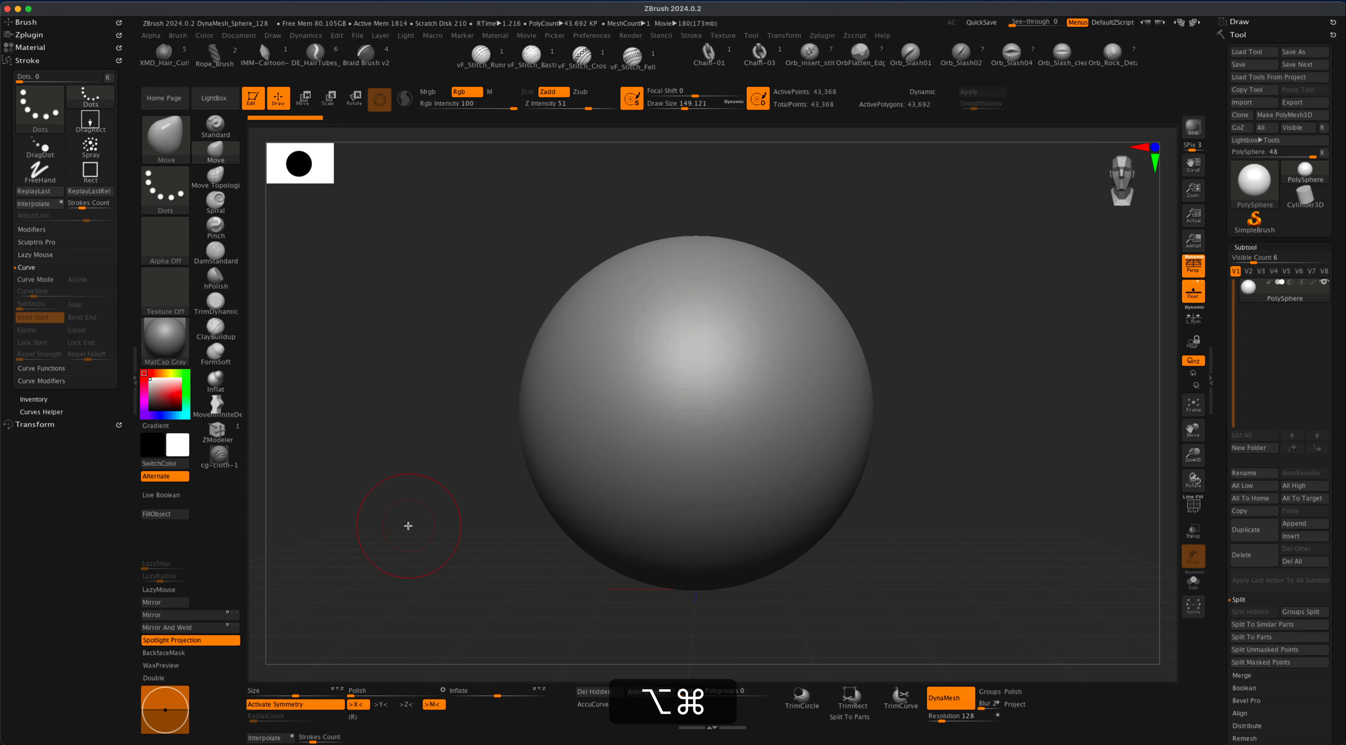
pyautogui.press('super')
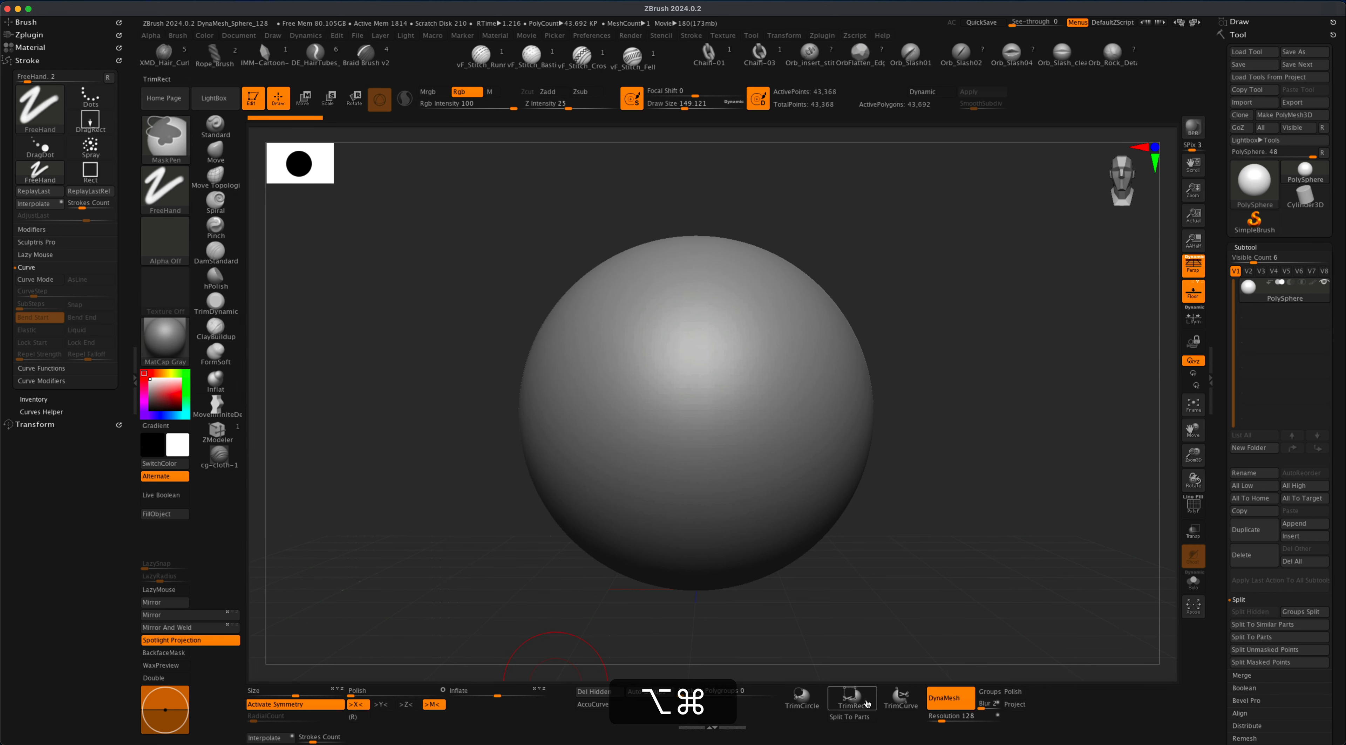
pyautogui.moveTo(351, 735)
pyautogui.keyDown('alt'); pyautogui.keyDown('super'); pyautogui.mouseDown()
pyautogui.moveTo(461, 740)
pyautogui.moveTo(320, 737)
pyautogui.mouseUp(); pyautogui.keyUp('super'); pyautogui.keyUp('alt')
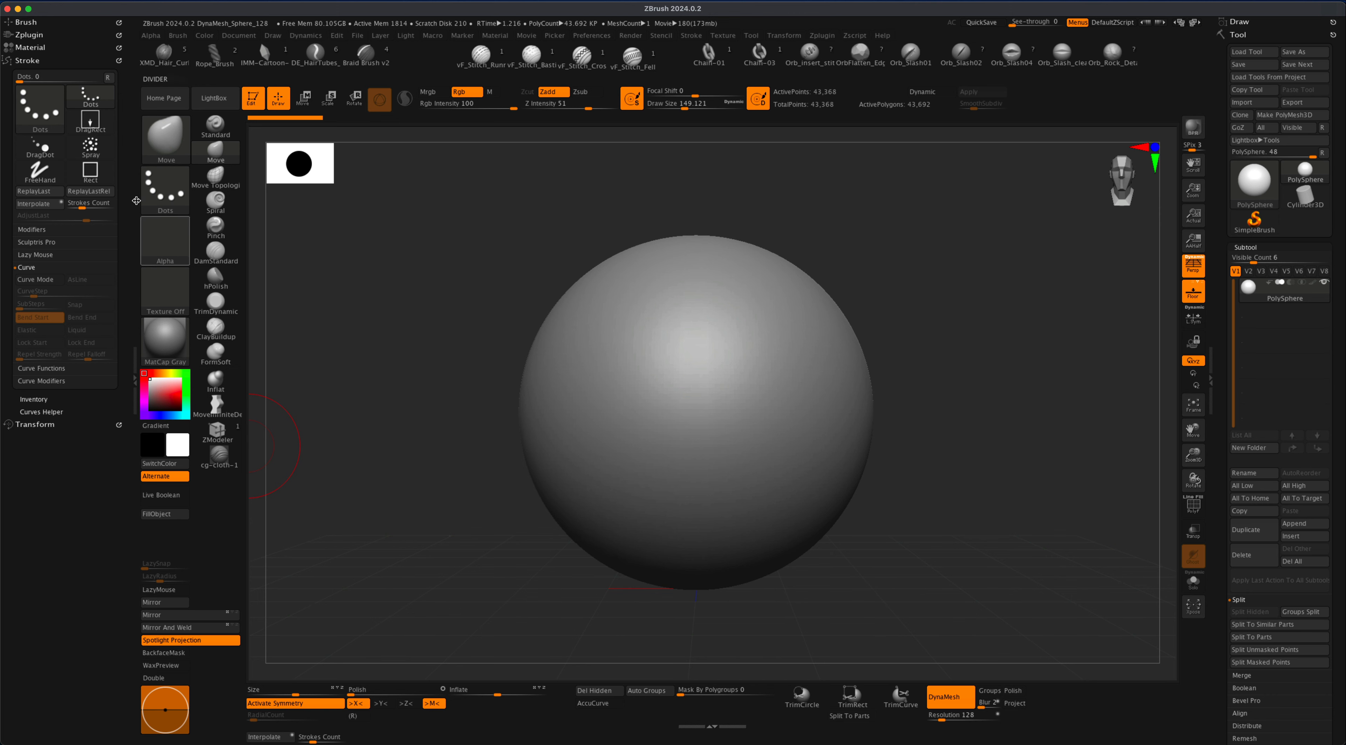
pyautogui.click(174, 135)
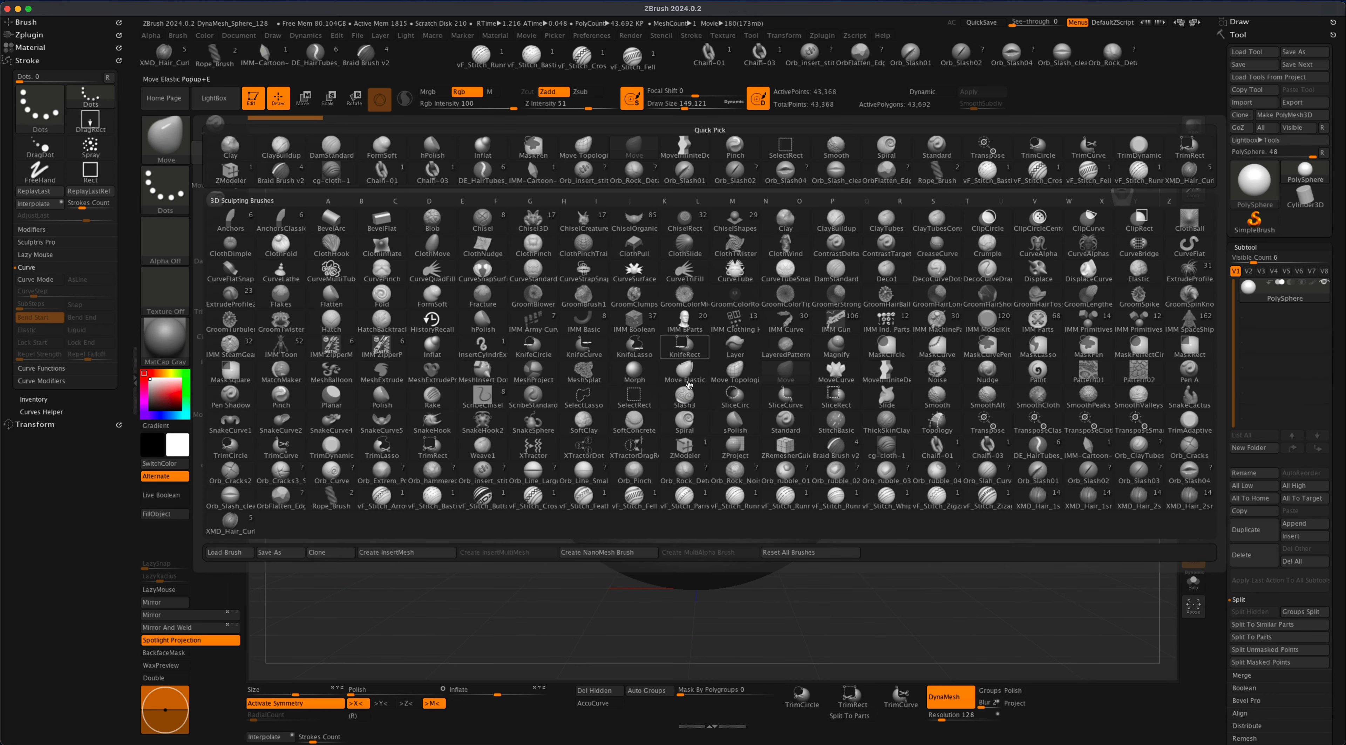
pyautogui.click(837, 373)
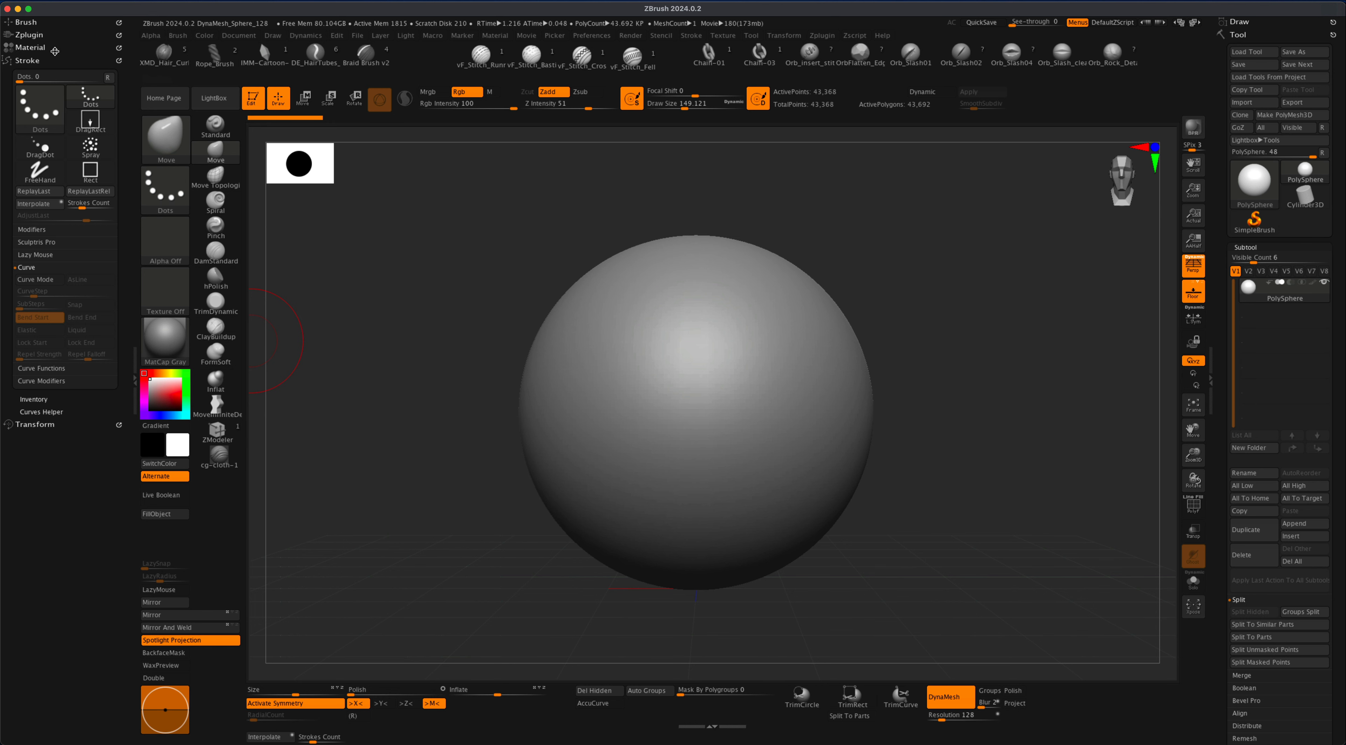
pyautogui.click(159, 143)
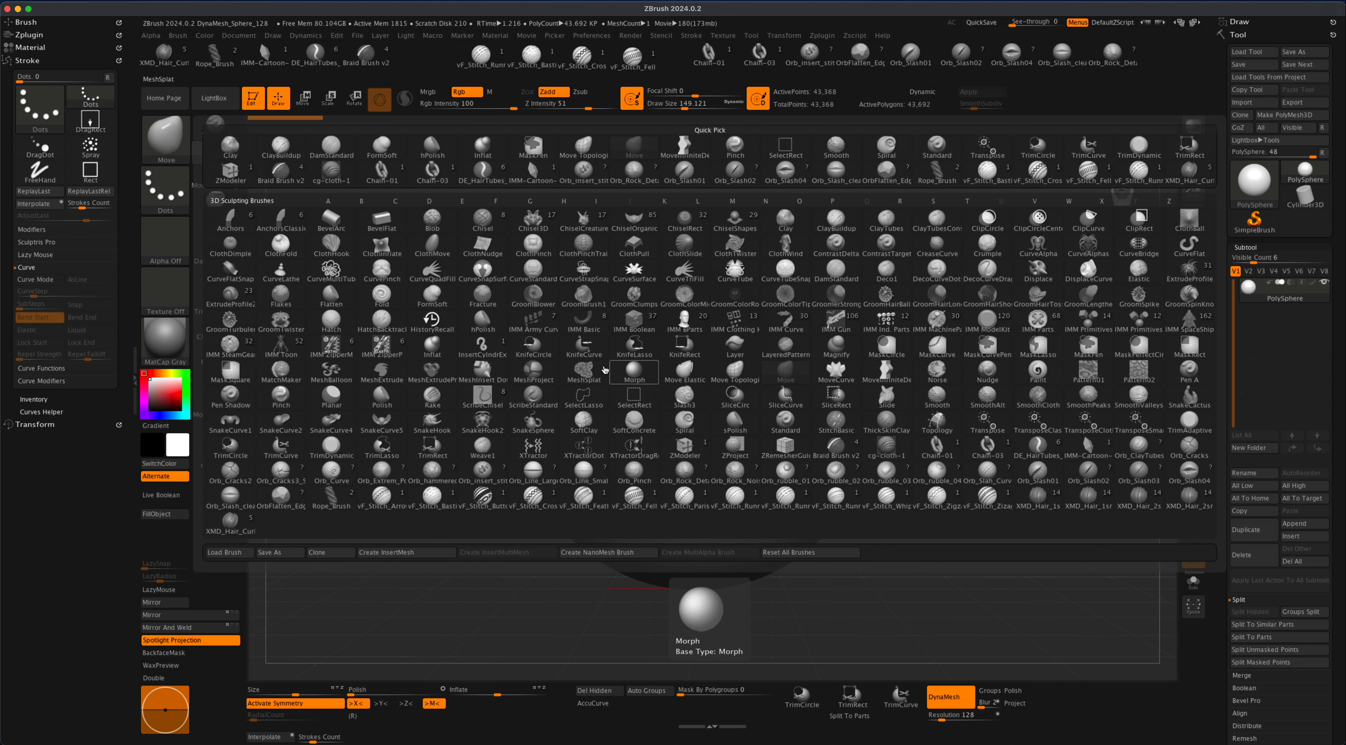
pyautogui.press('s')
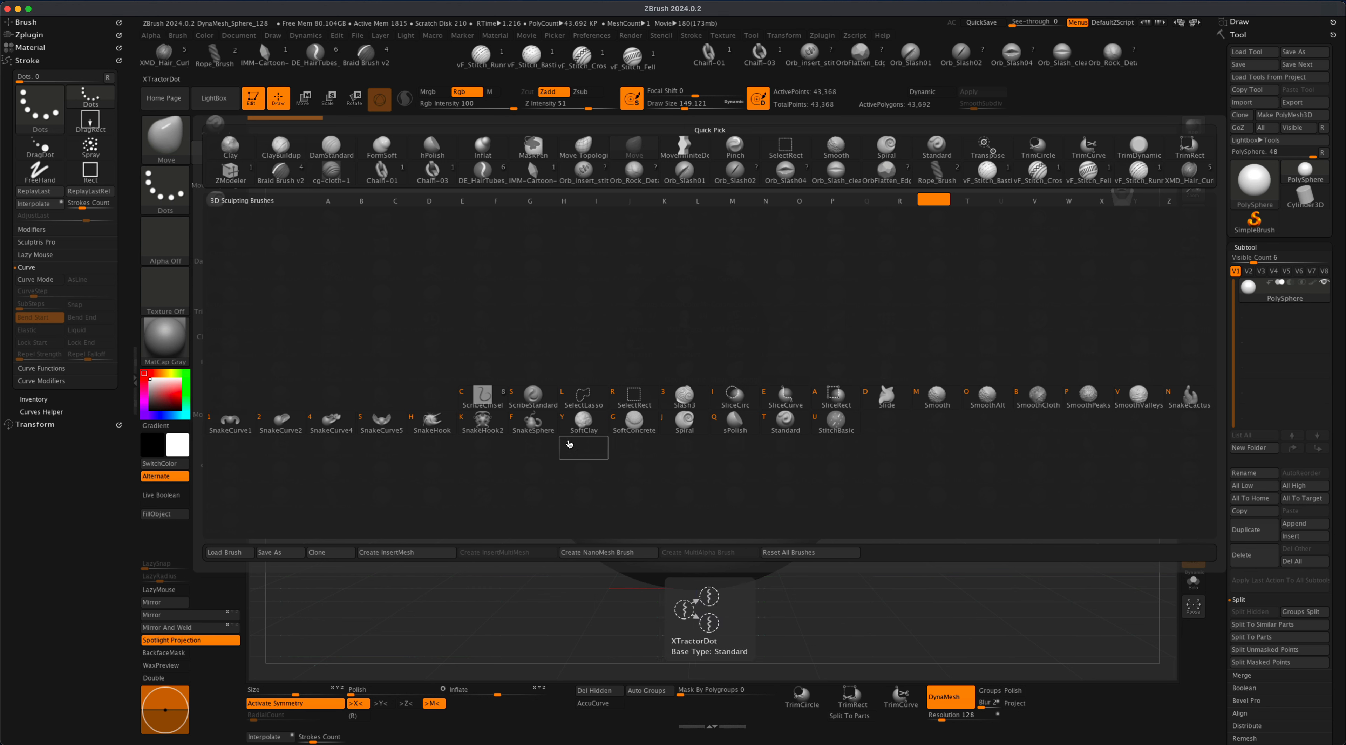
pyautogui.click(432, 422)
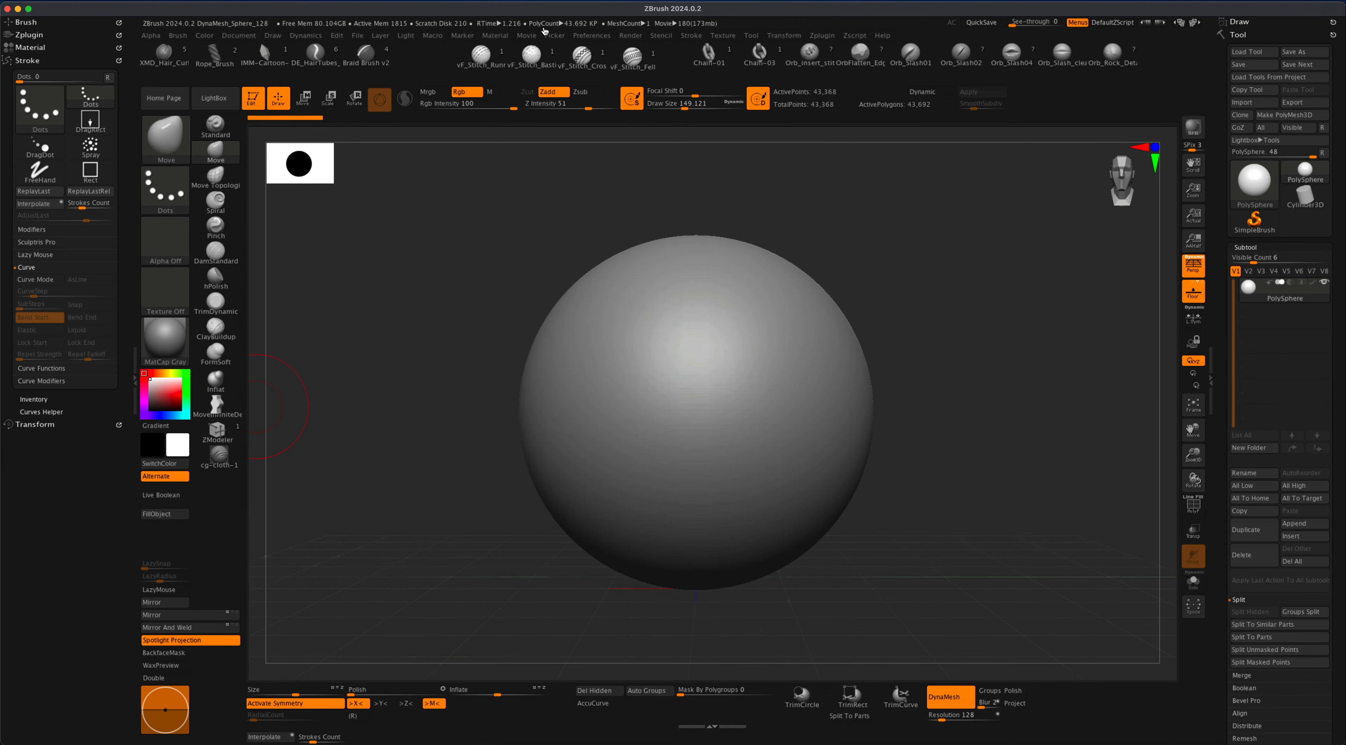
# Expand the Brush palette in the tray and load the SnakeHook brush from the sculpting brushes starting with S.
pyautogui.click(26, 23)
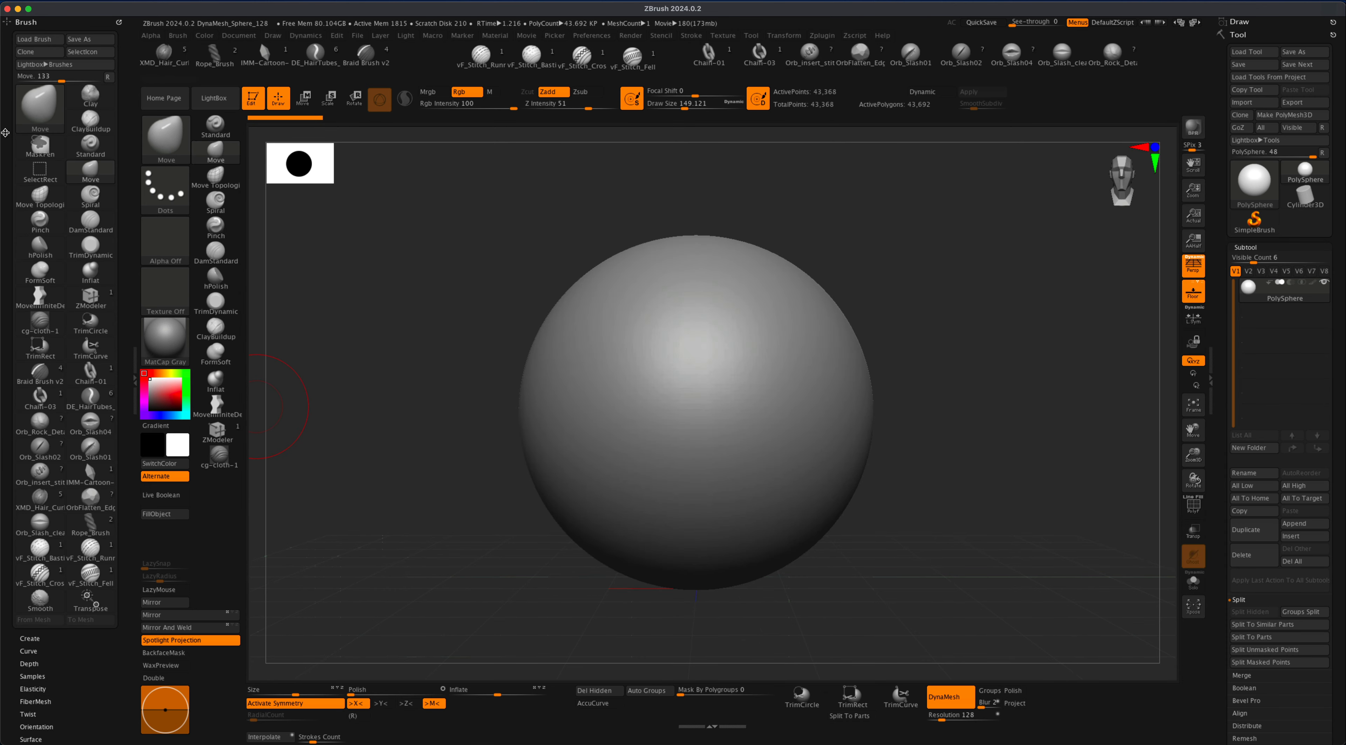
pyautogui.click(168, 144)
pyautogui.click(40, 524)
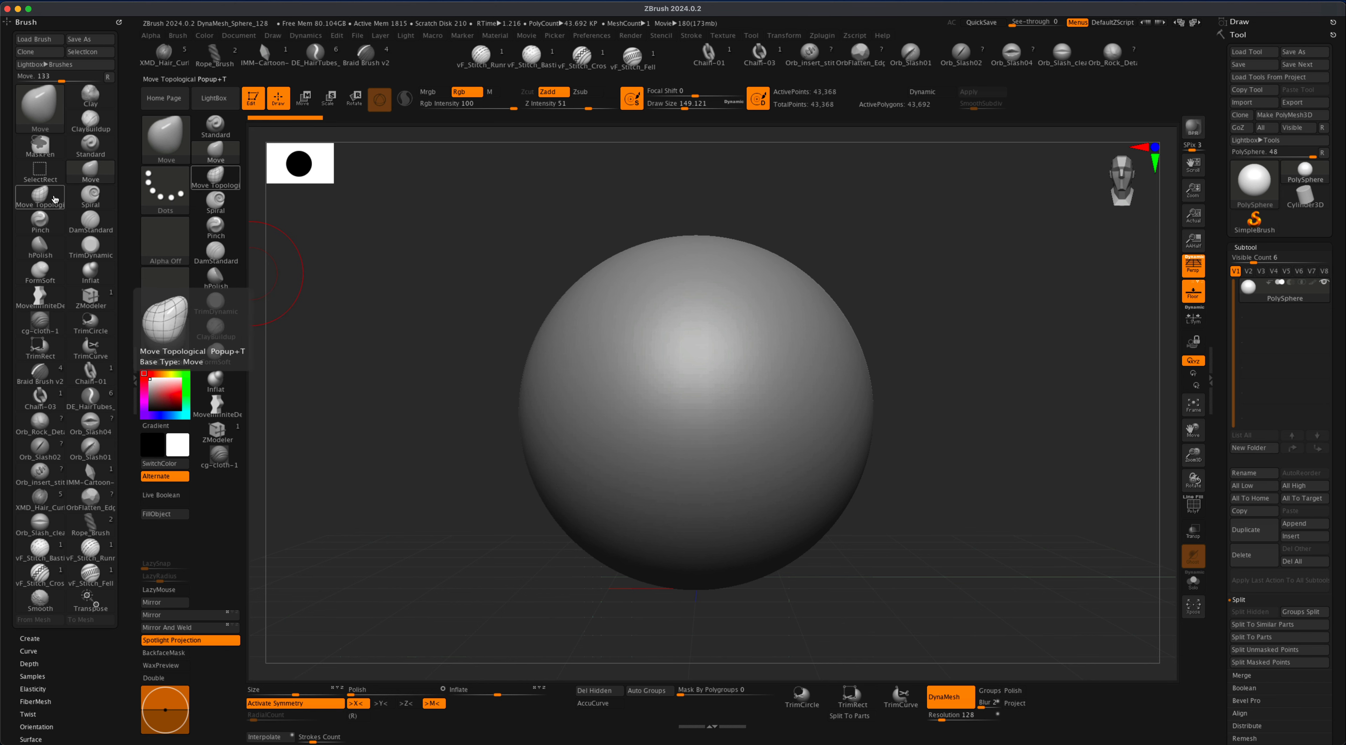
pyautogui.click(162, 141)
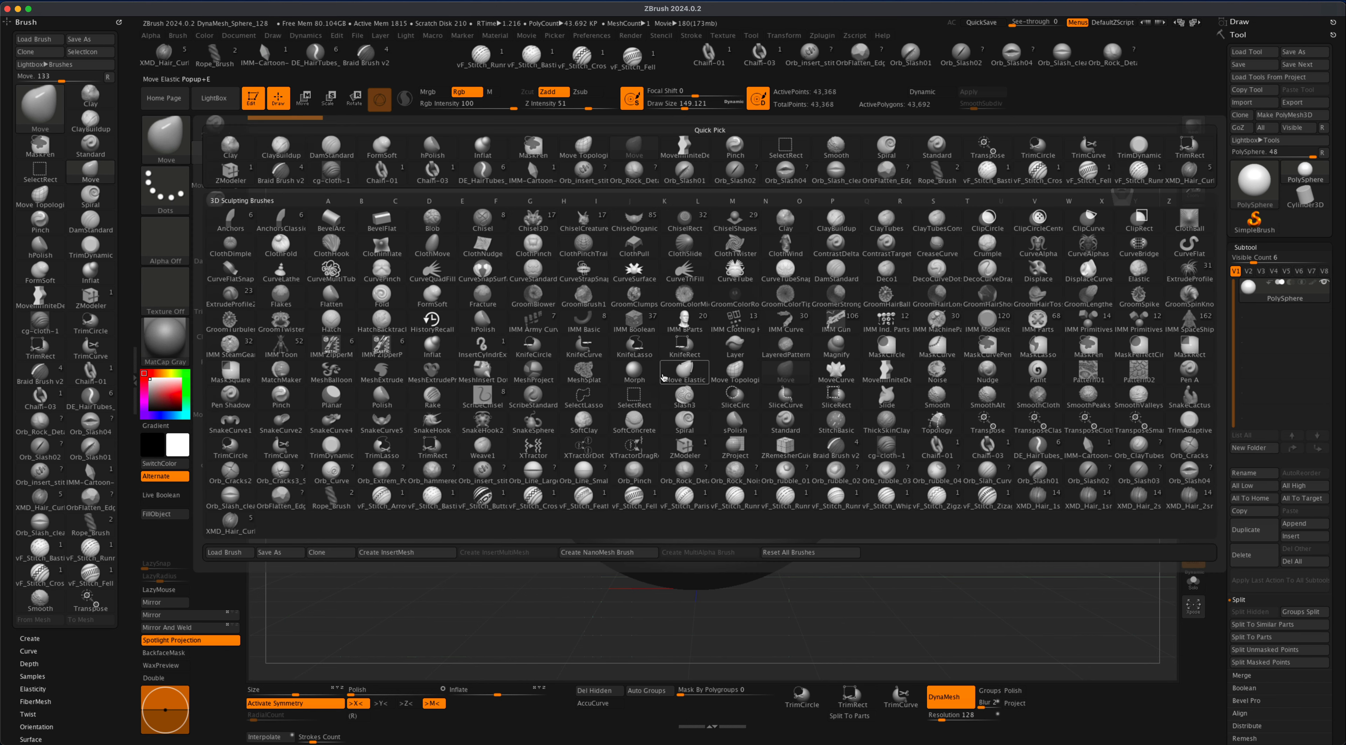
pyautogui.press('s')
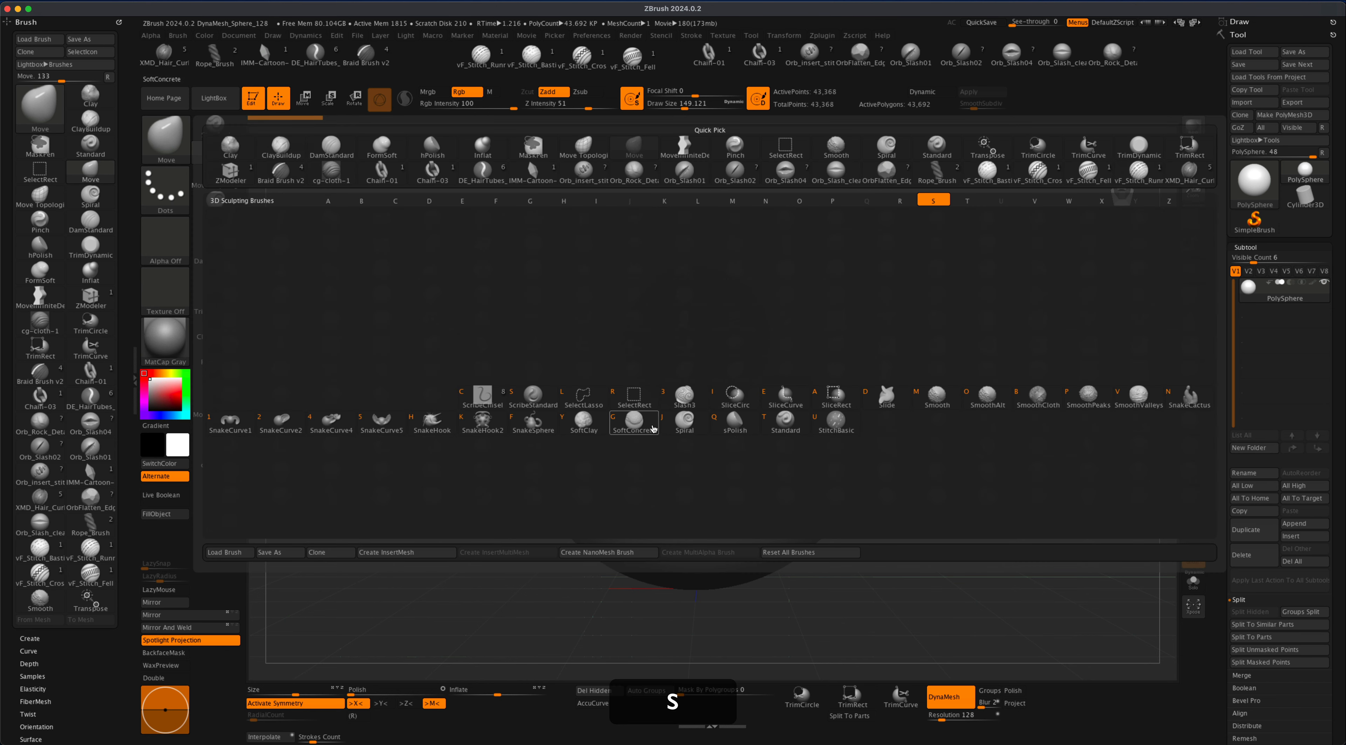
pyautogui.click(427, 427)
pyautogui.click(388, 448)
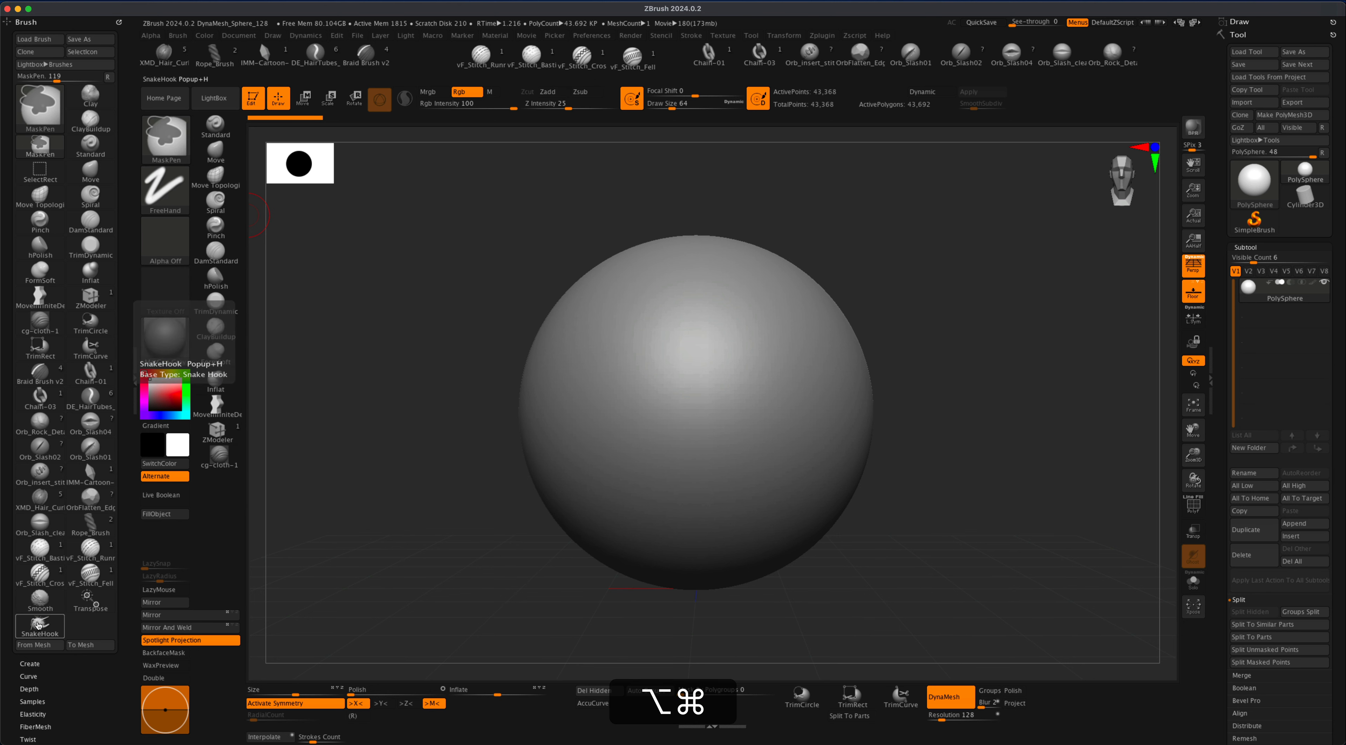
# Place a SnakeHook brush shortcut below cg-cloth-1 in the custom brush column and turn off interface customization.
pyautogui.moveTo(42, 627)
pyautogui.keyDown('alt'); pyautogui.keyDown('super'); pyautogui.mouseDown()
pyautogui.moveTo(104, 617)
pyautogui.moveTo(217, 553)
pyautogui.moveTo(219, 491)
pyautogui.mouseUp(); pyautogui.keyUp('super'); pyautogui.keyUp('alt')
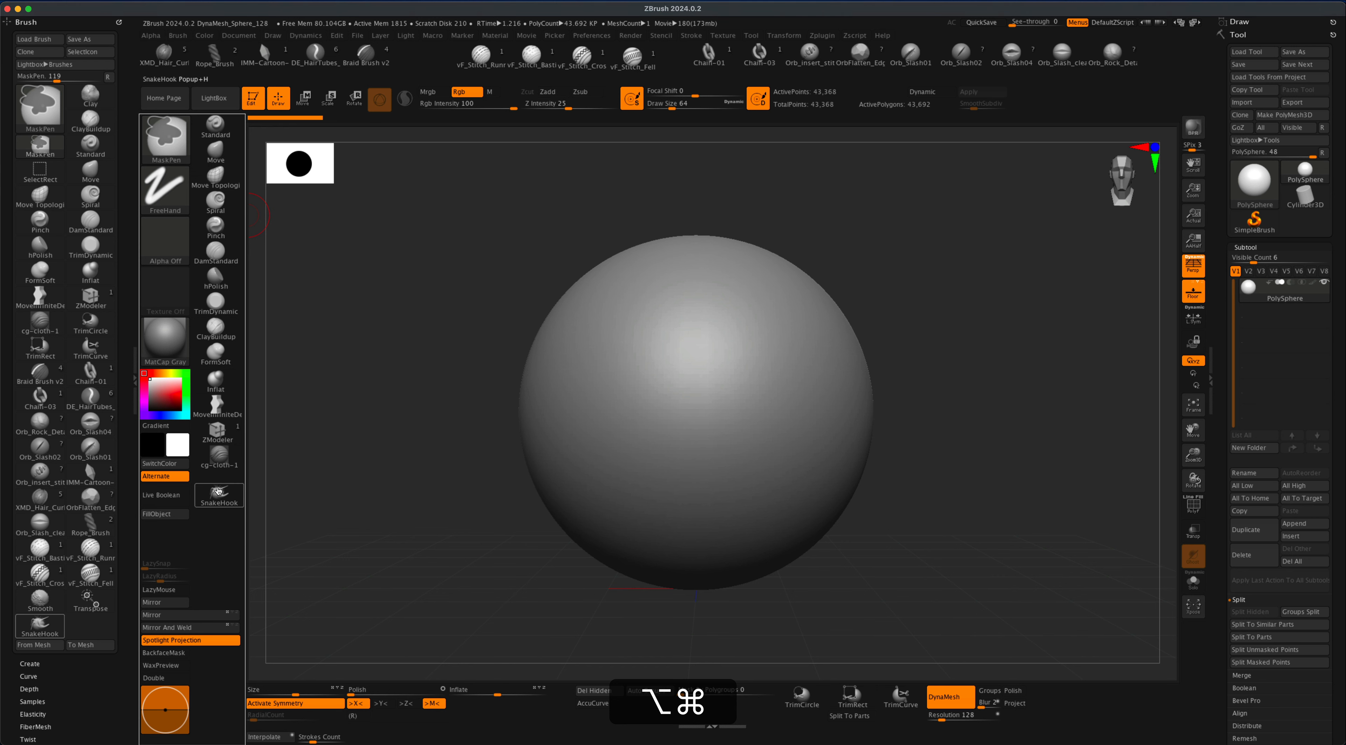
pyautogui.keyDown('alt'); pyautogui.keyDown('super'); pyautogui.moveTo(219, 491); pyautogui.dragTo(219, 482); pyautogui.keyUp('super'); pyautogui.keyUp('alt')
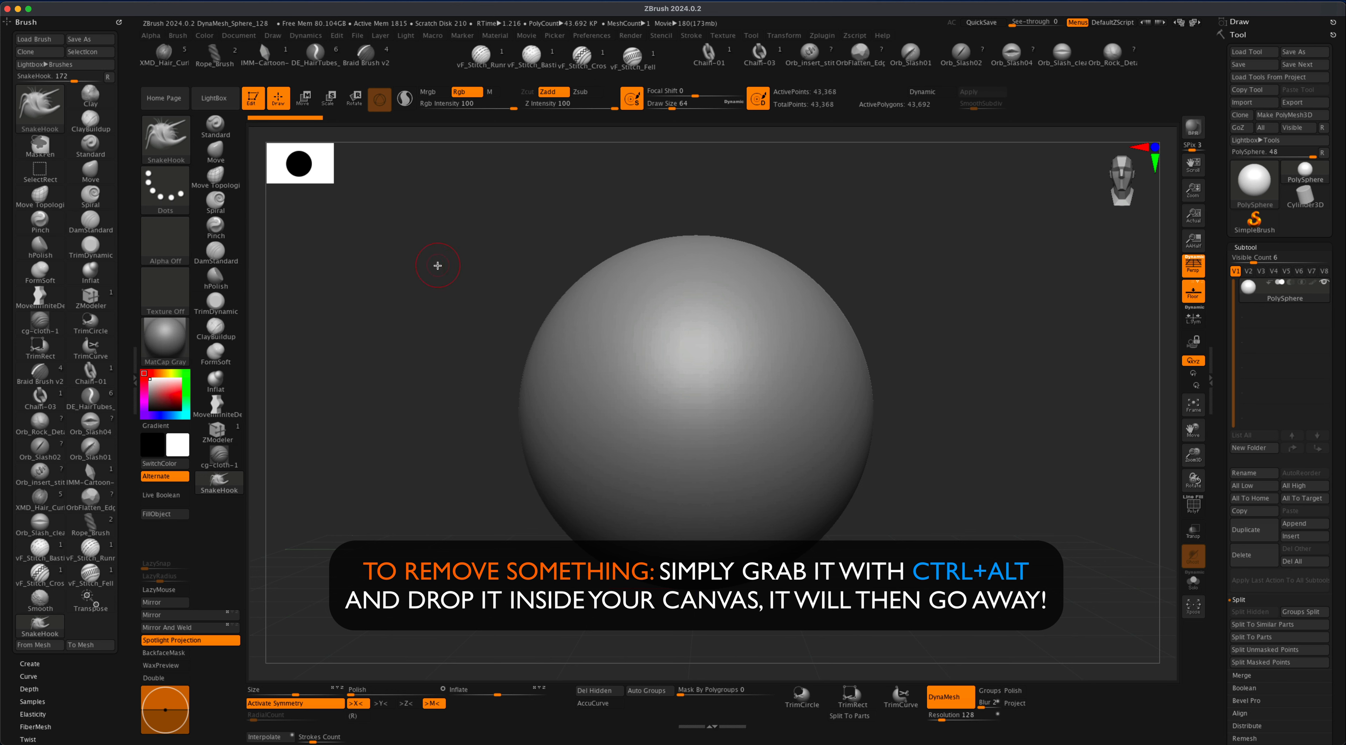
pyautogui.click(597, 42)
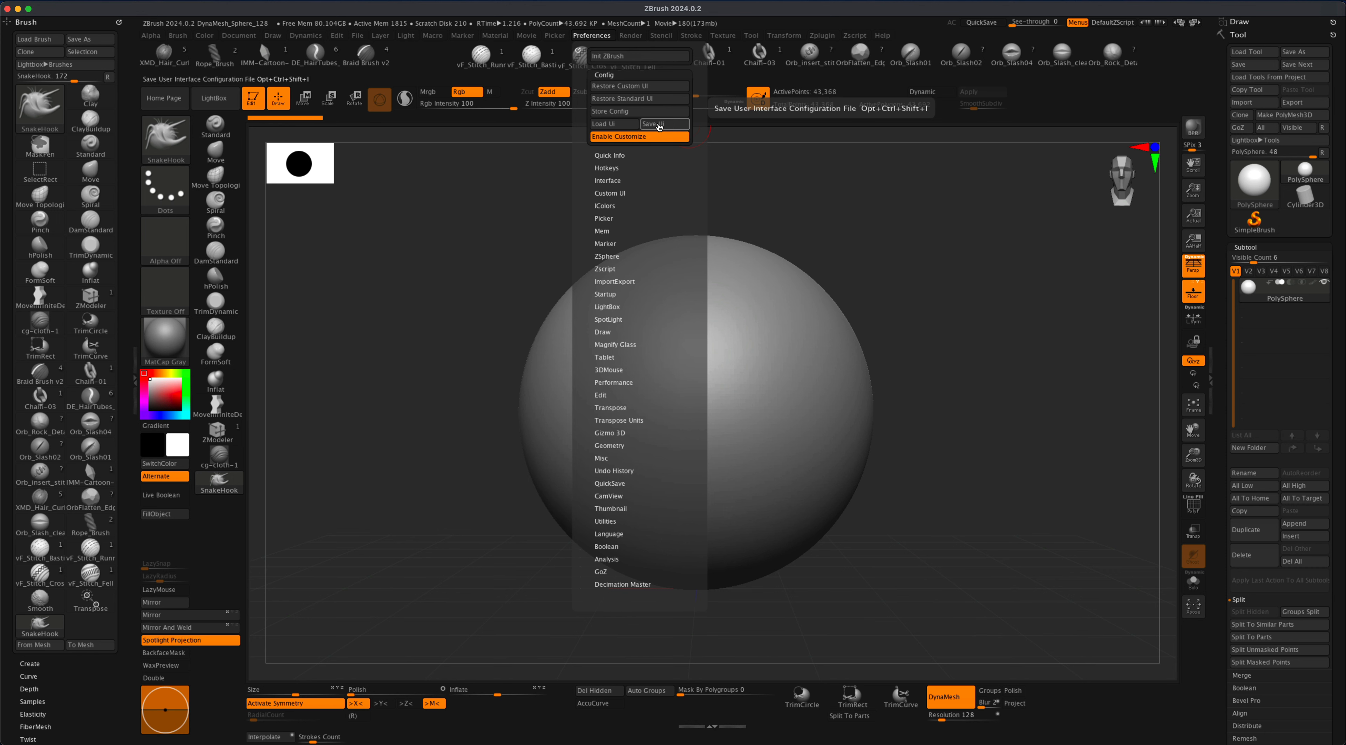
pyautogui.click(660, 138)
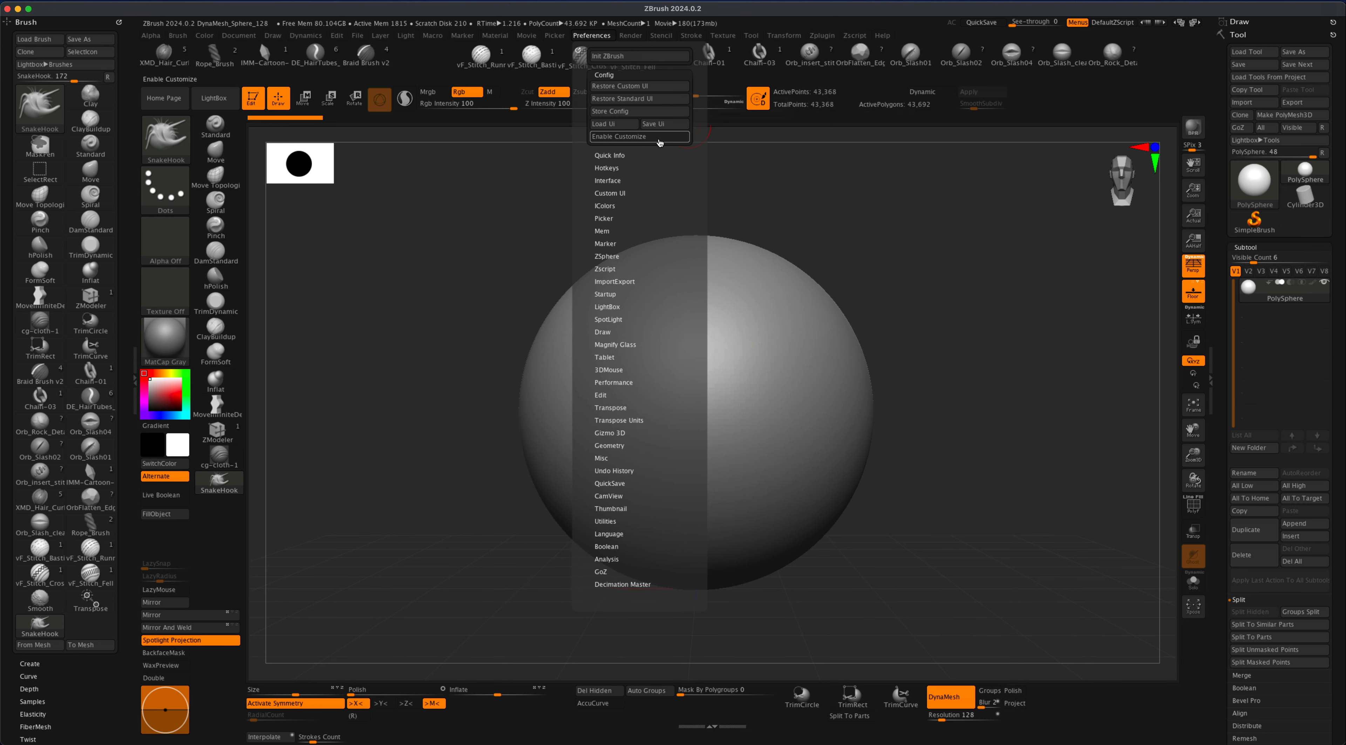
# Save the interface as a UI configuration file named with the author's first name and 2024, and store the current configuration.
pyautogui.click(665, 124)
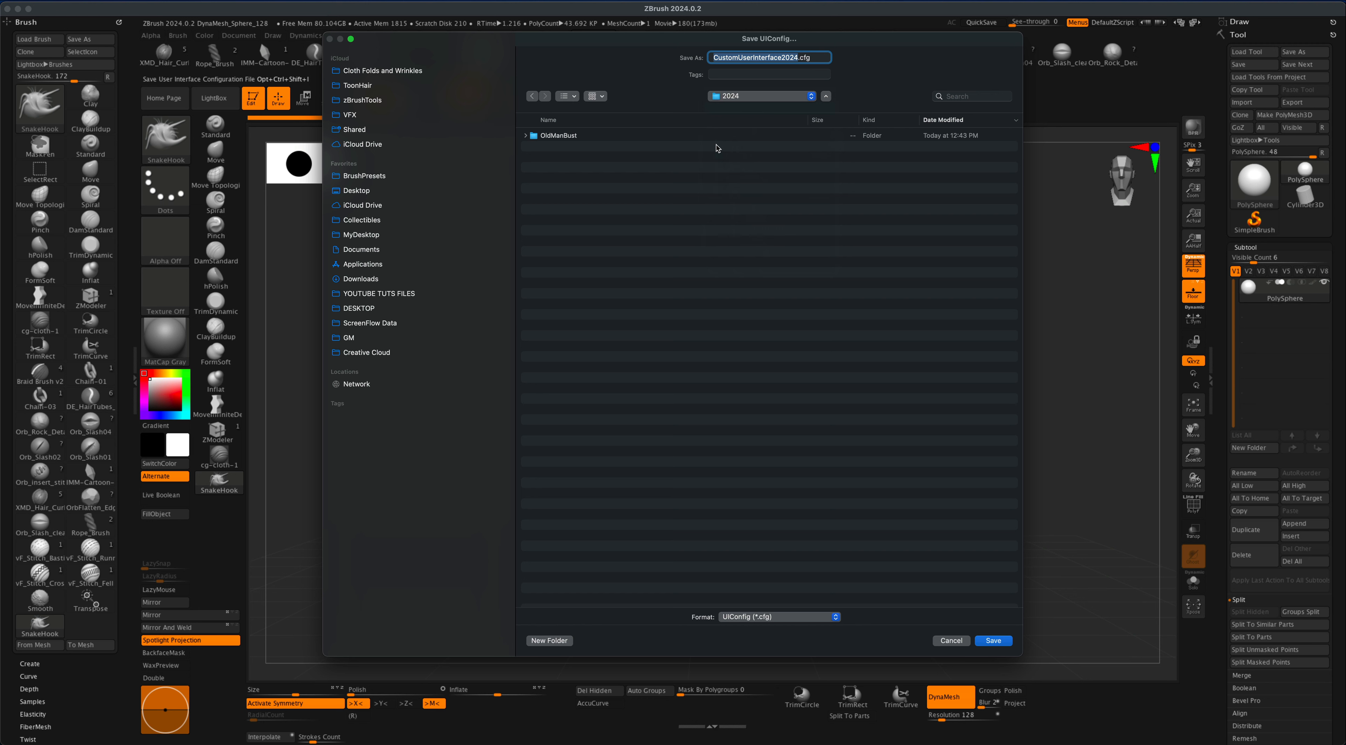
pyautogui.write('Alan2')
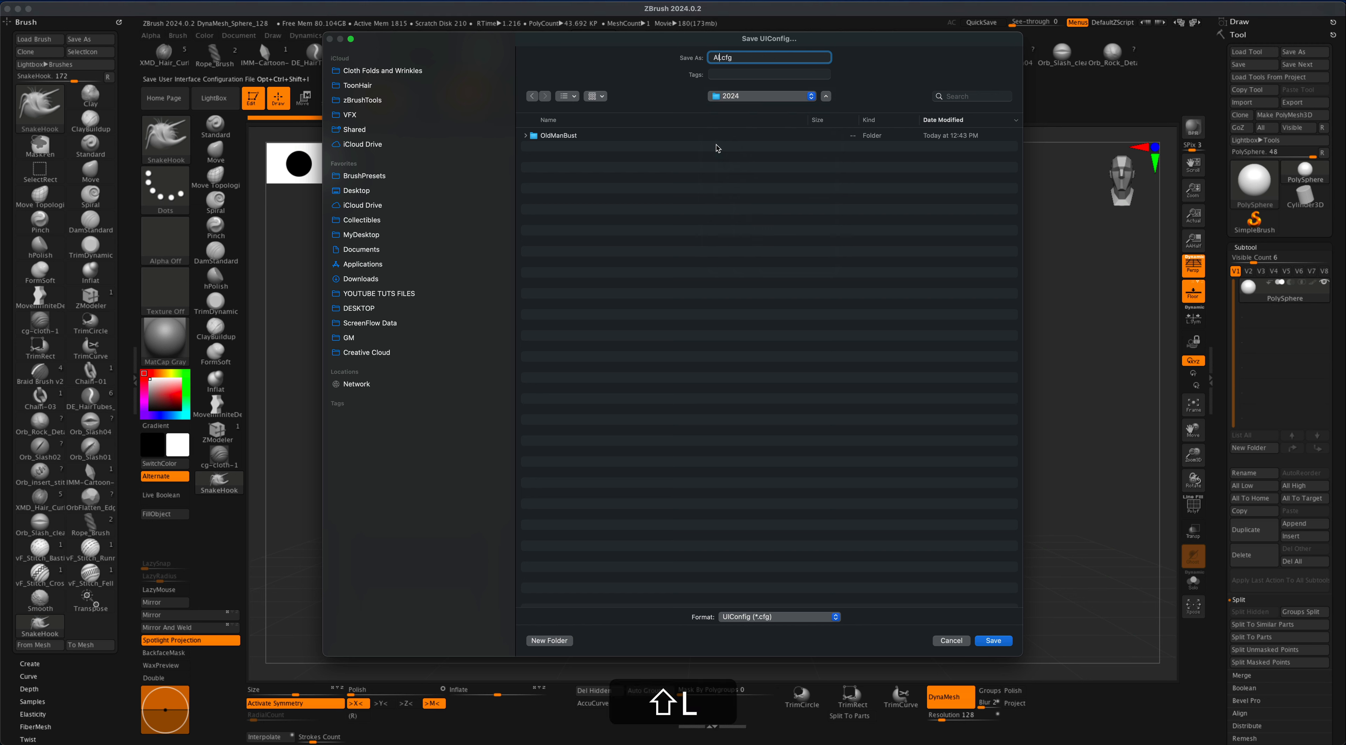
pyautogui.write('024')
pyautogui.click(994, 641)
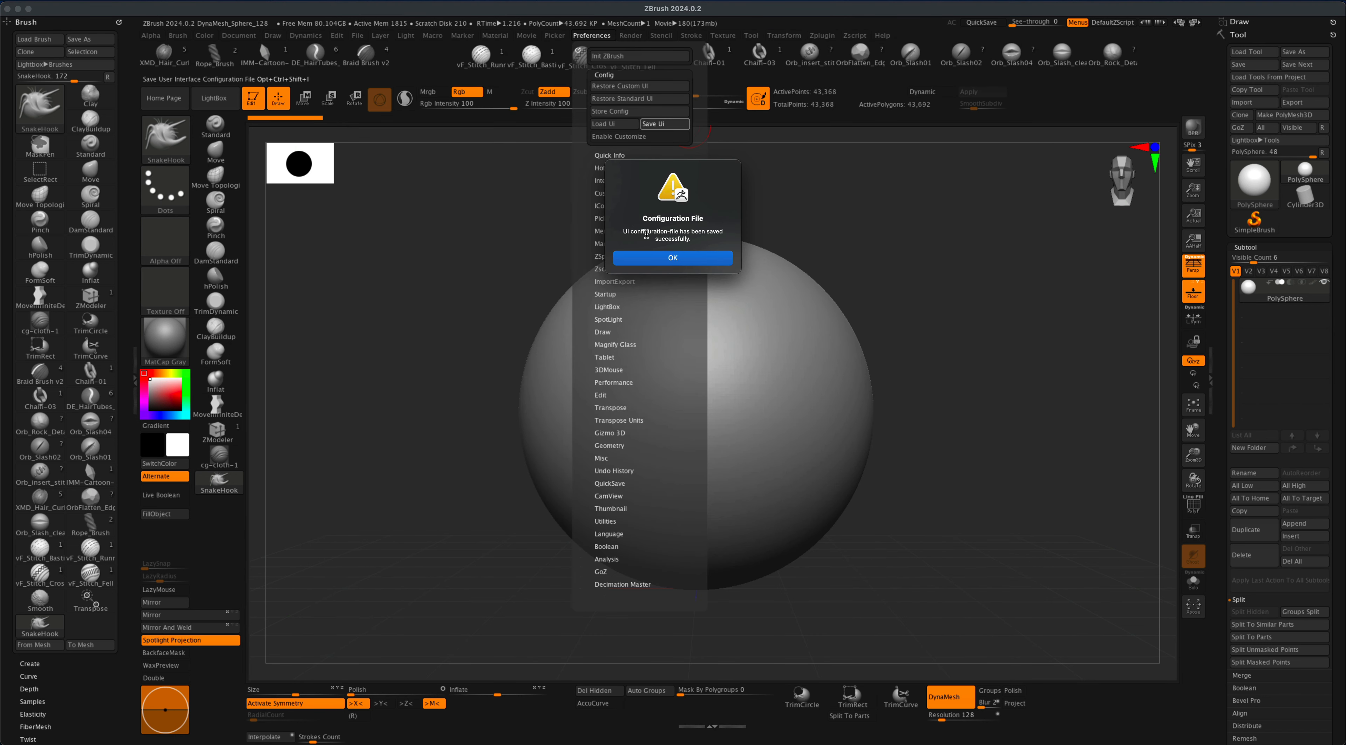
pyautogui.click(707, 264)
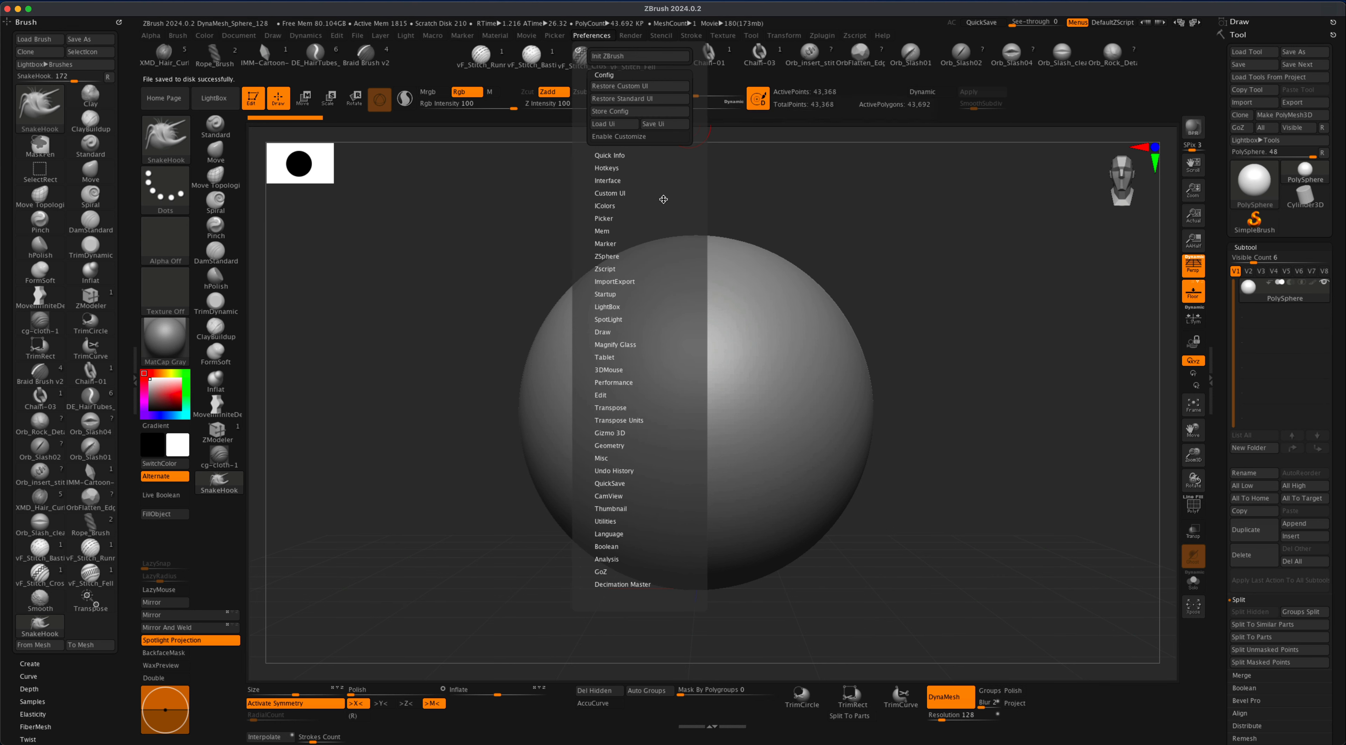
pyautogui.click(613, 112)
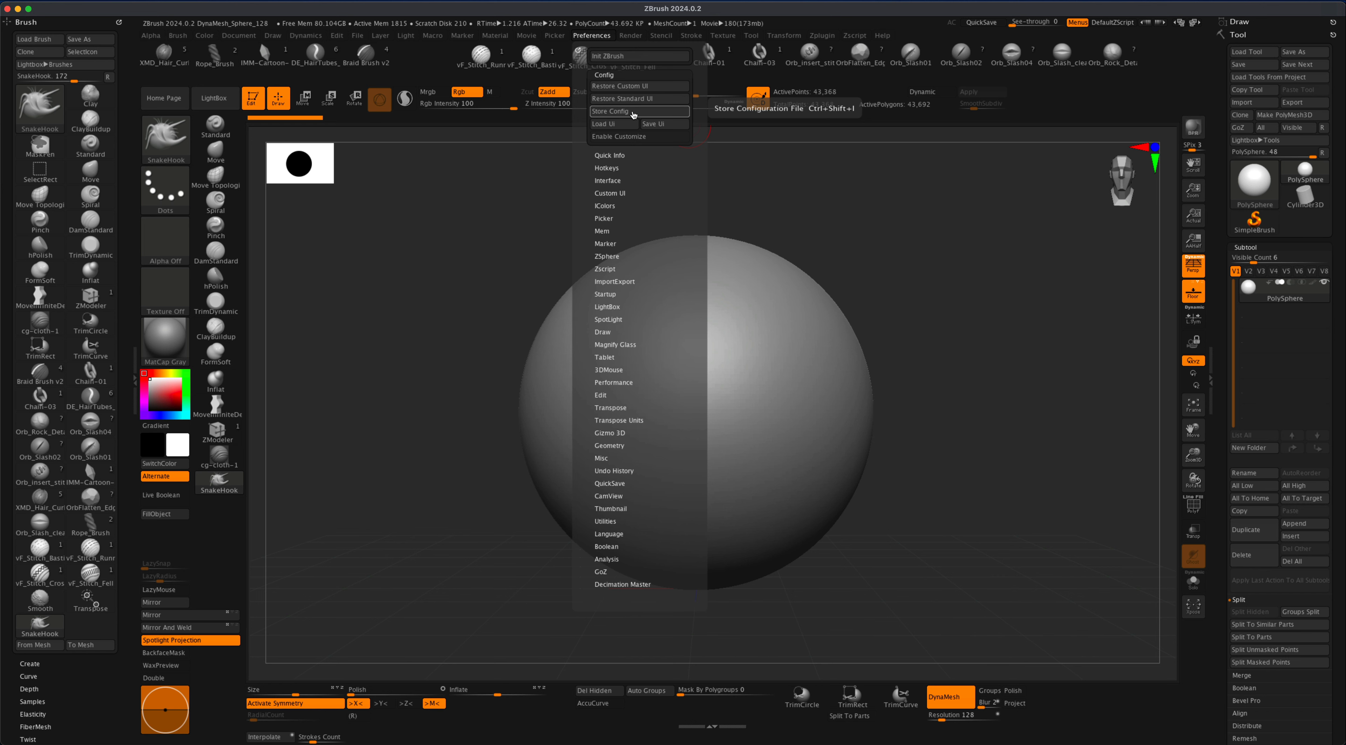
pyautogui.click(693, 267)
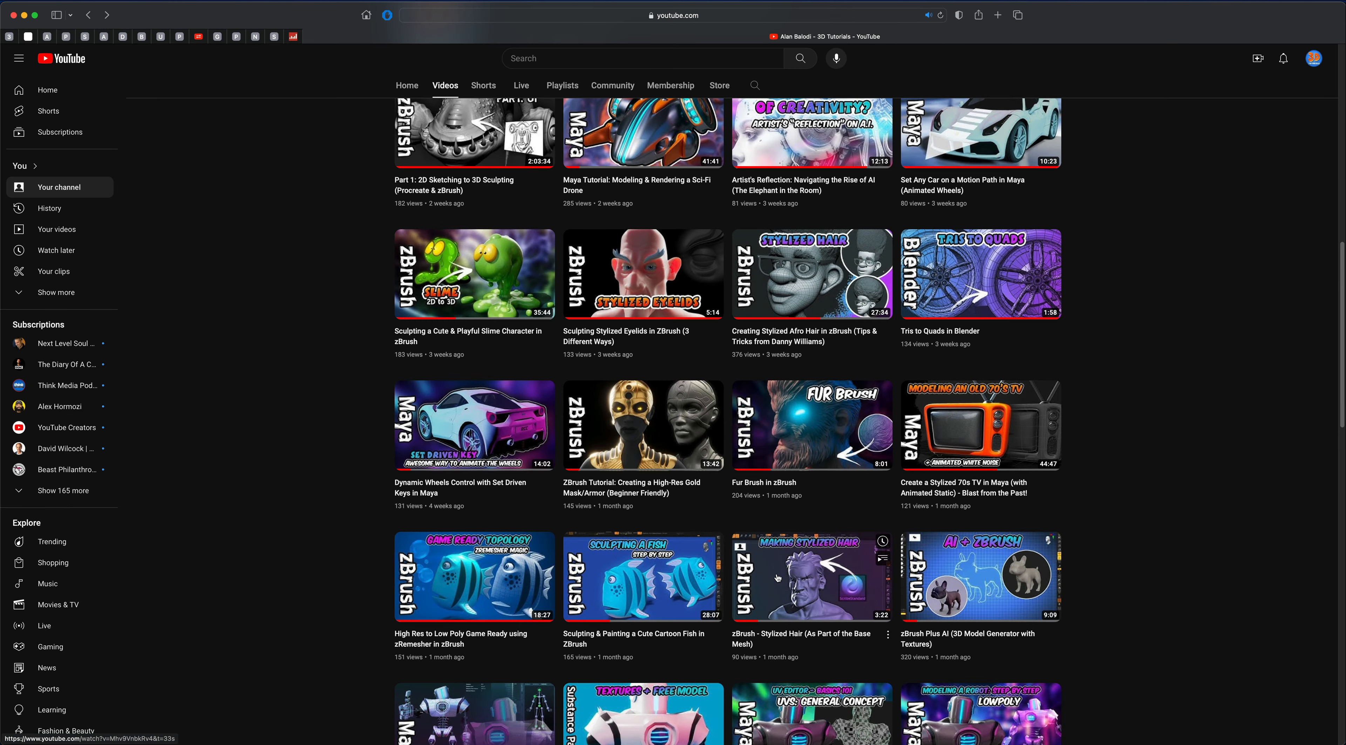
# In the browser, open the "Fur Brush in zBrush" YouTube video and follow the free brushes link in its description.
pyautogui.click(787, 425)
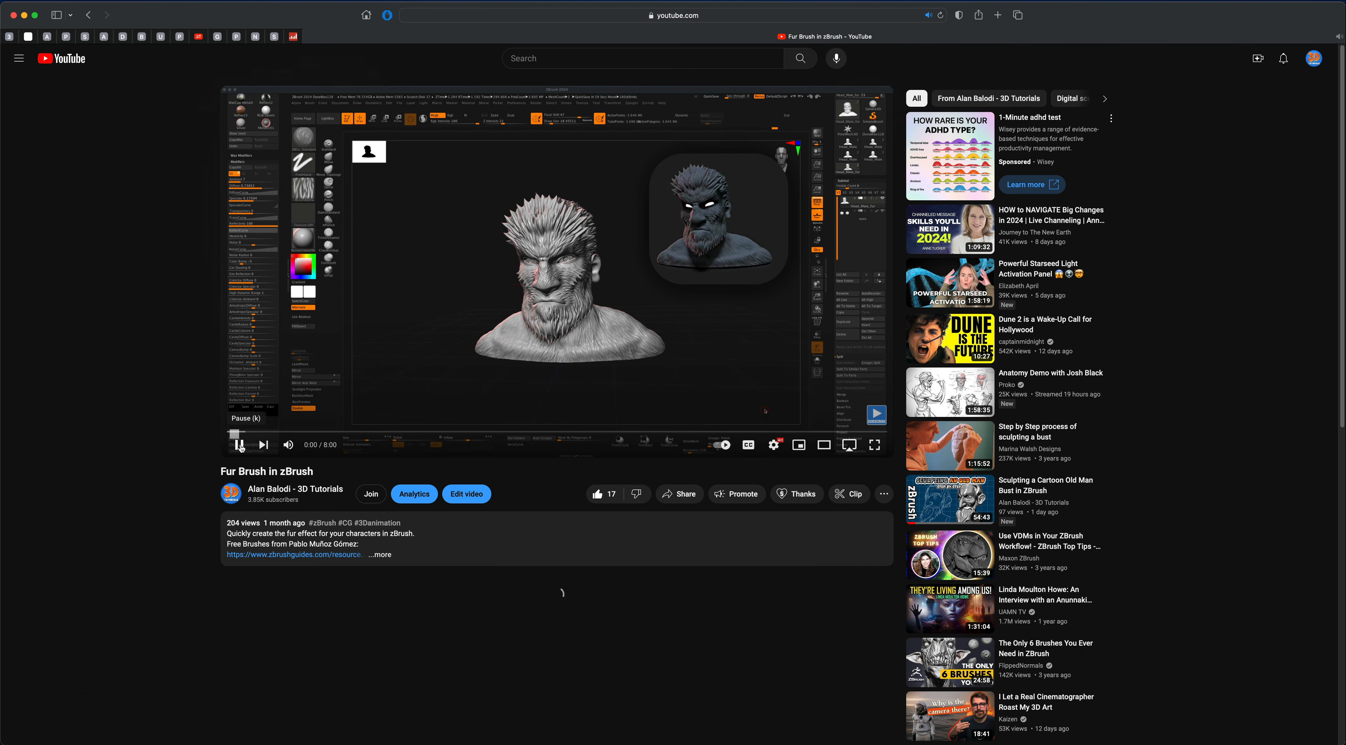
pyautogui.click(386, 555)
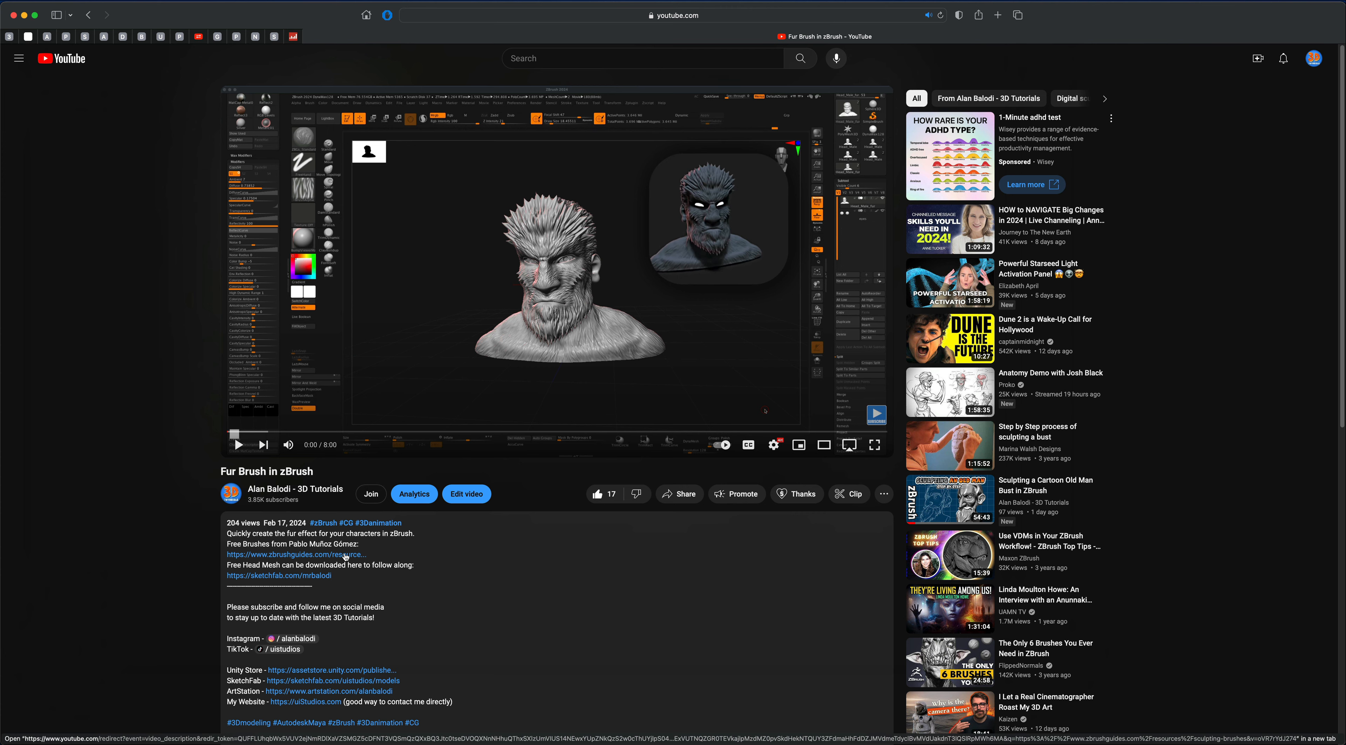
pyautogui.click(319, 555)
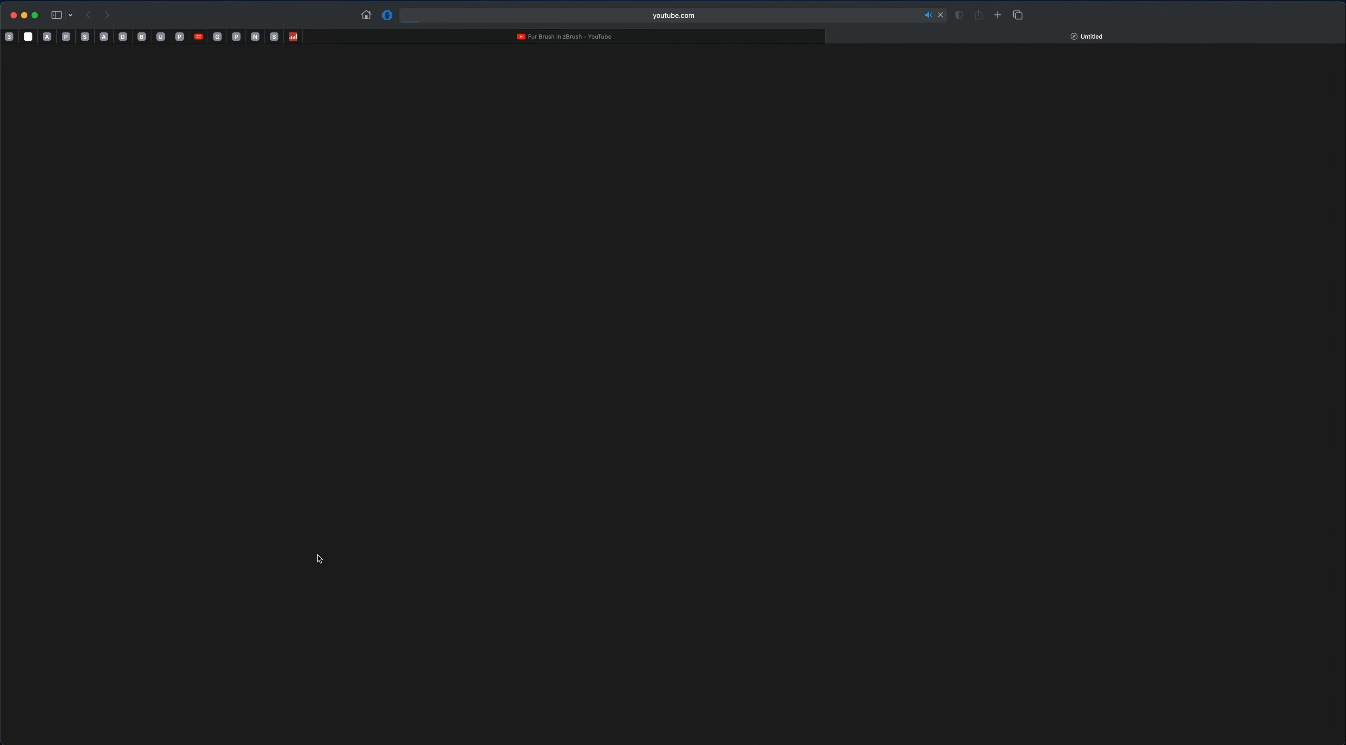
# Open the Sculpting brushes page on ZBrushGuides and browse the free brushes around Simple Drapery Folds.
pyautogui.click(867, 117)
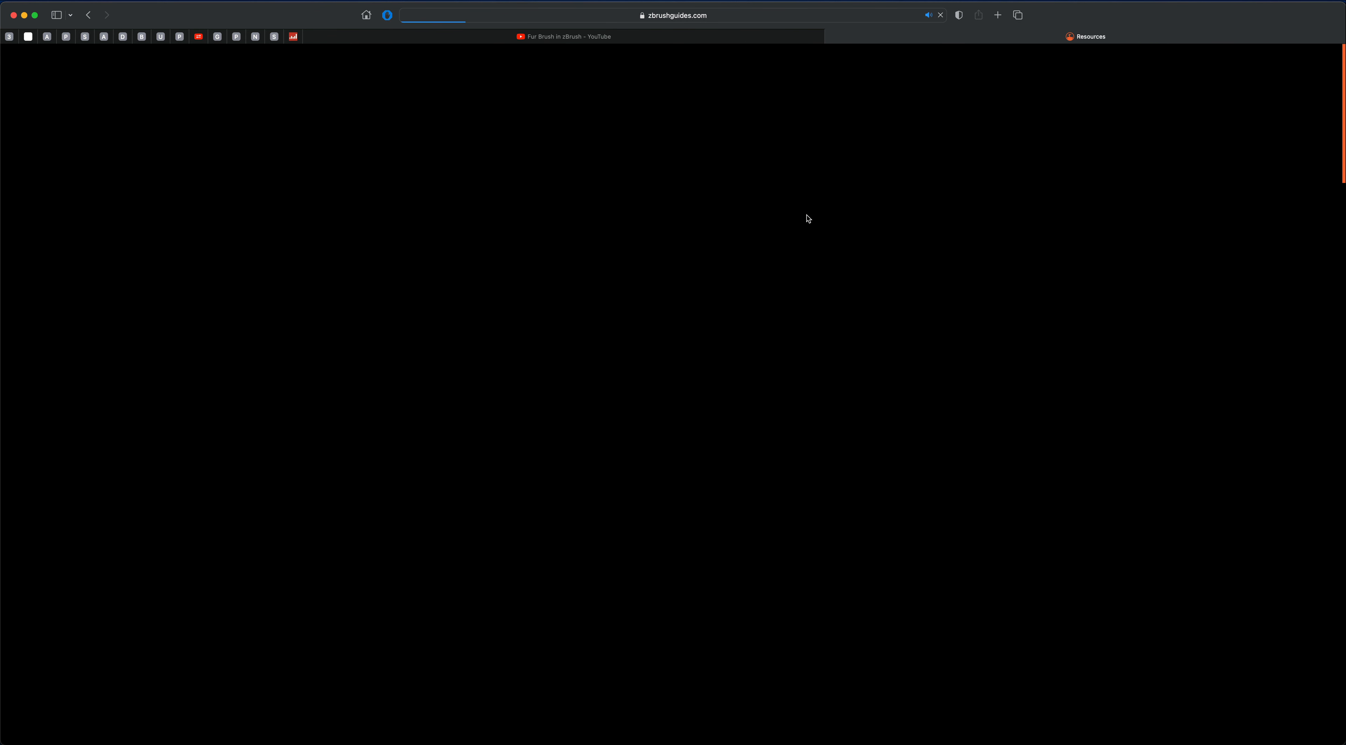
pyautogui.click(643, 254)
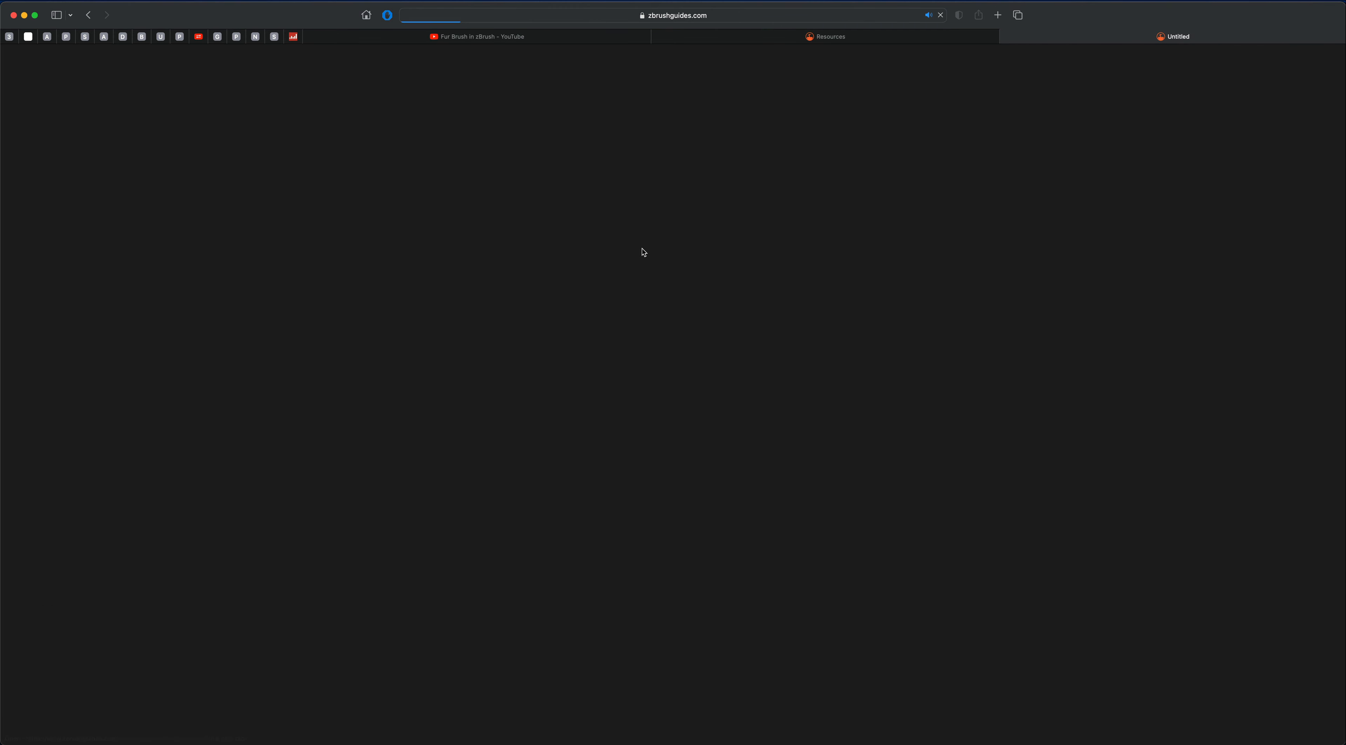
pyautogui.scroll(-10, 890, 580)
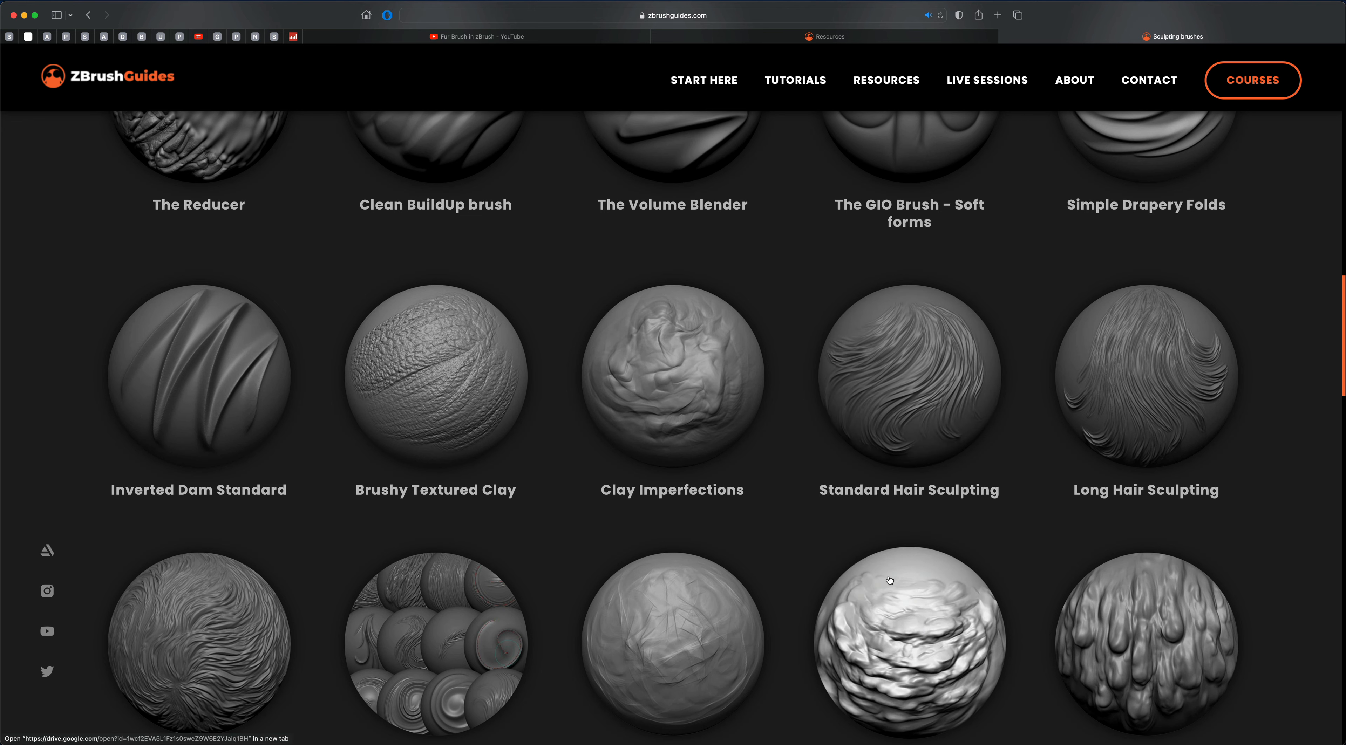
pyautogui.scroll(5, 829, 519)
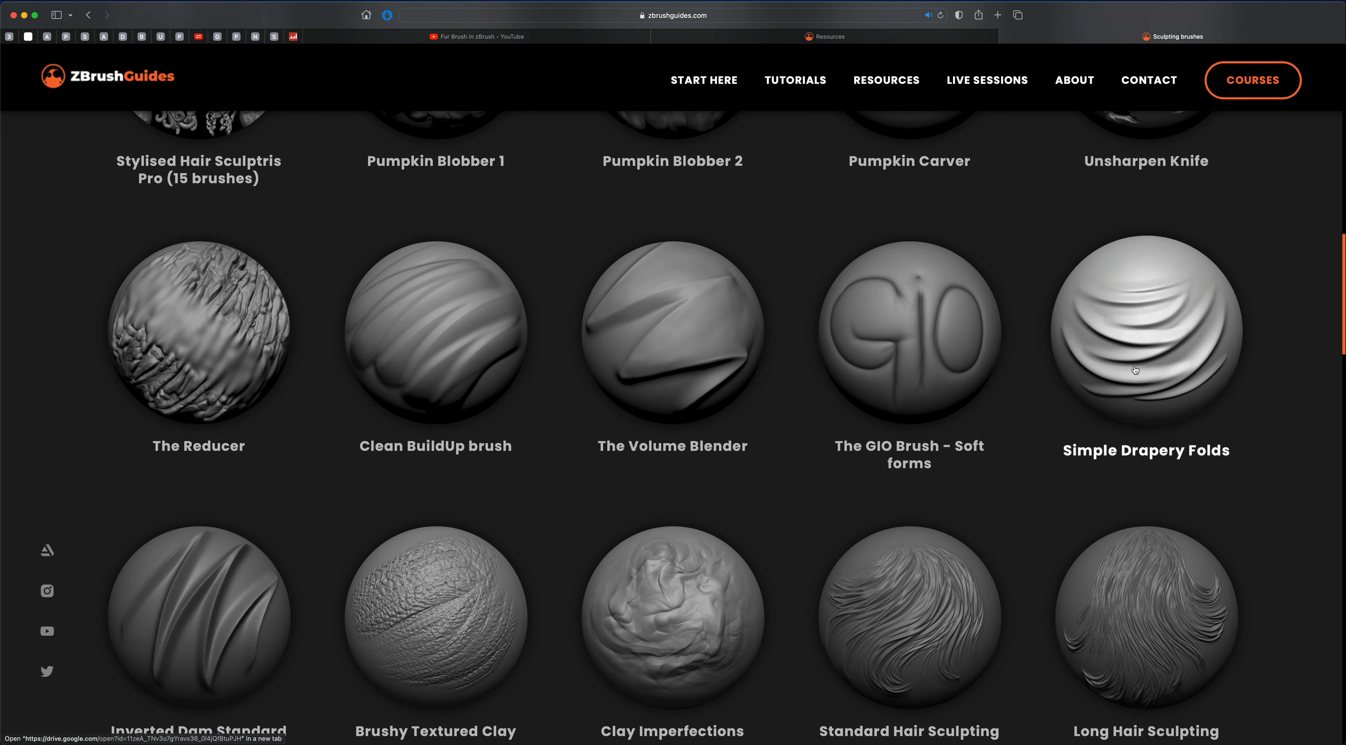
# Browse the hair and fur sculpting brushes further down the free brushes page.
pyautogui.scroll(-5, 826, 522)
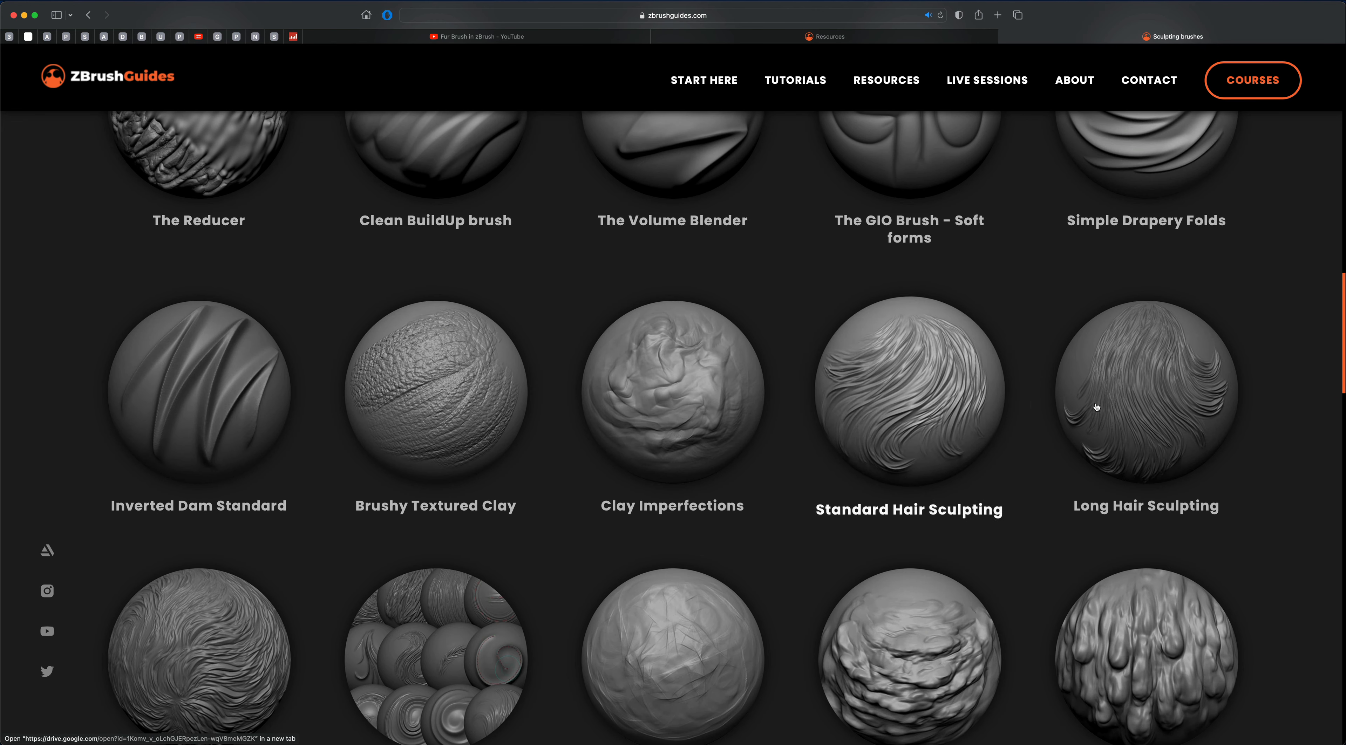
pyautogui.scroll(-3, 748, 522)
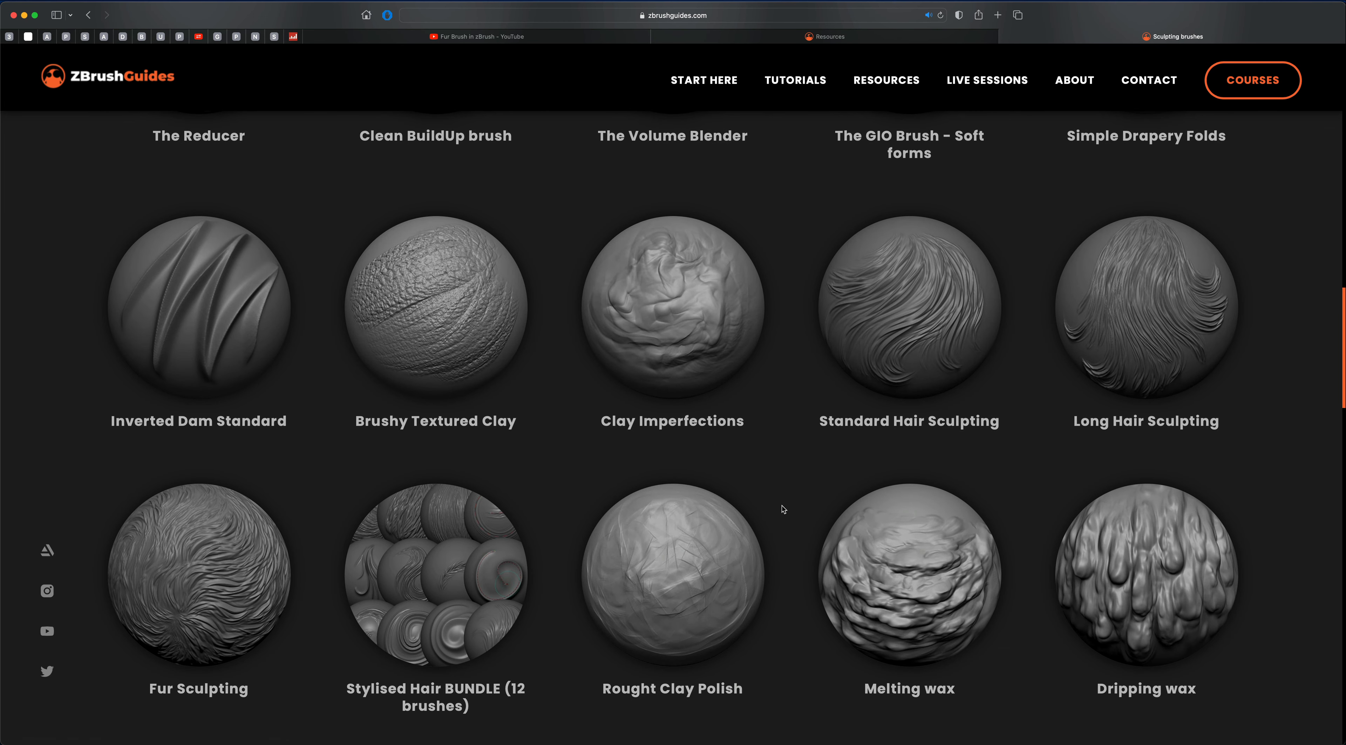
pyautogui.scroll(-1, 810, 470)
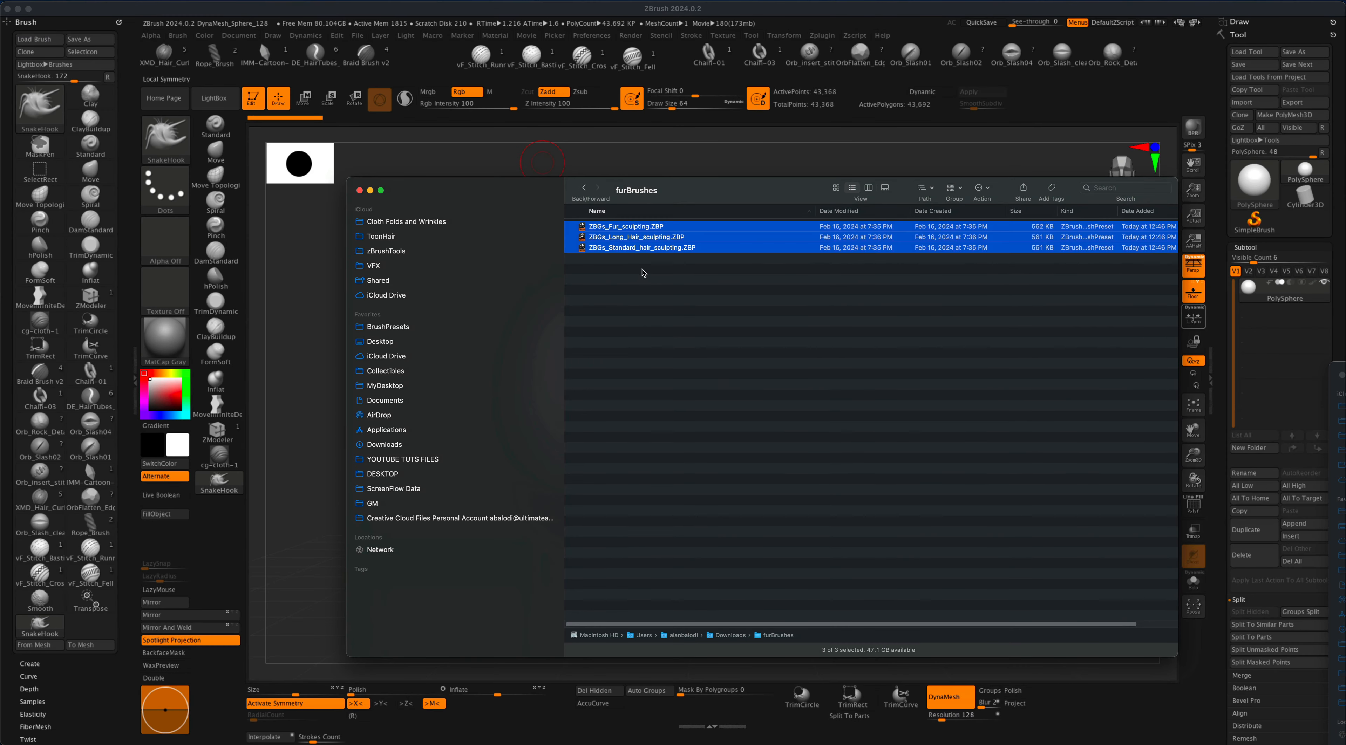
# Select all three downloaded ZBGs fur and hair brush files in the furBrushes folder.
pyautogui.click(644, 269)
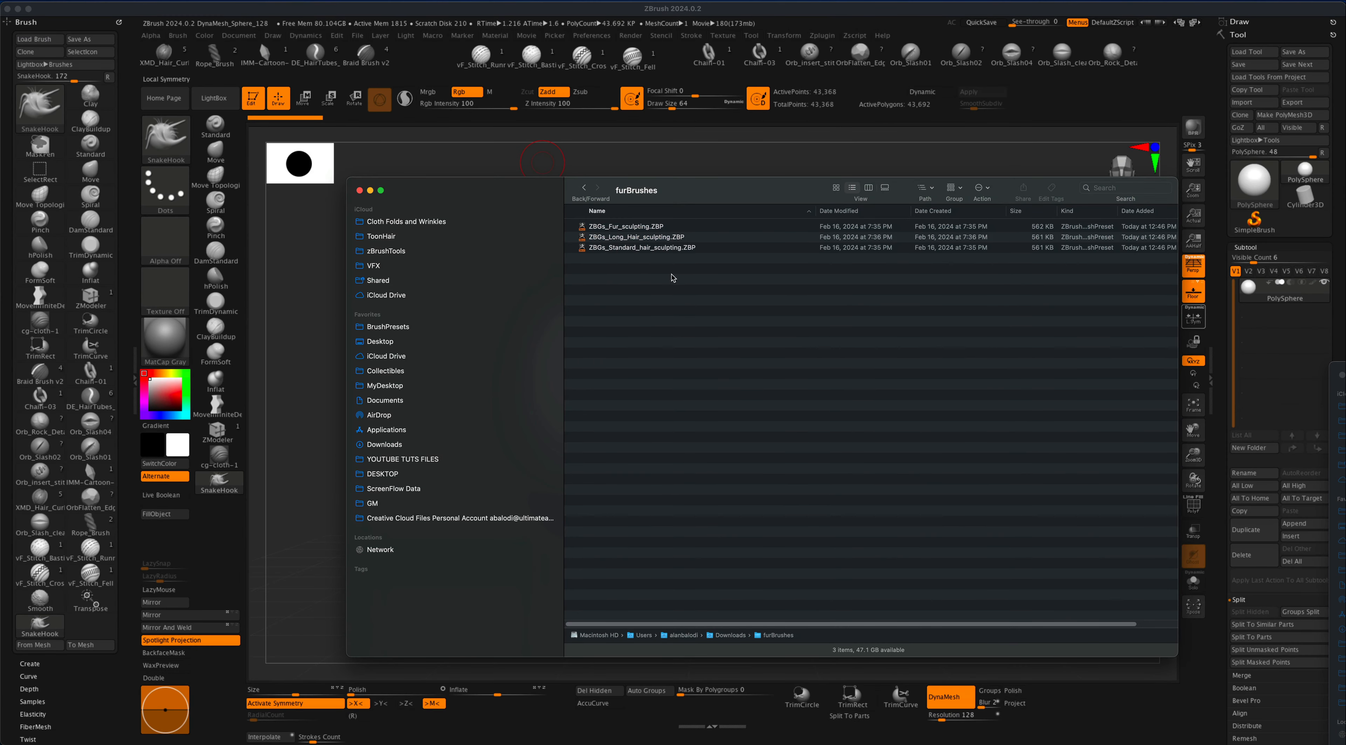
pyautogui.press('super+a')
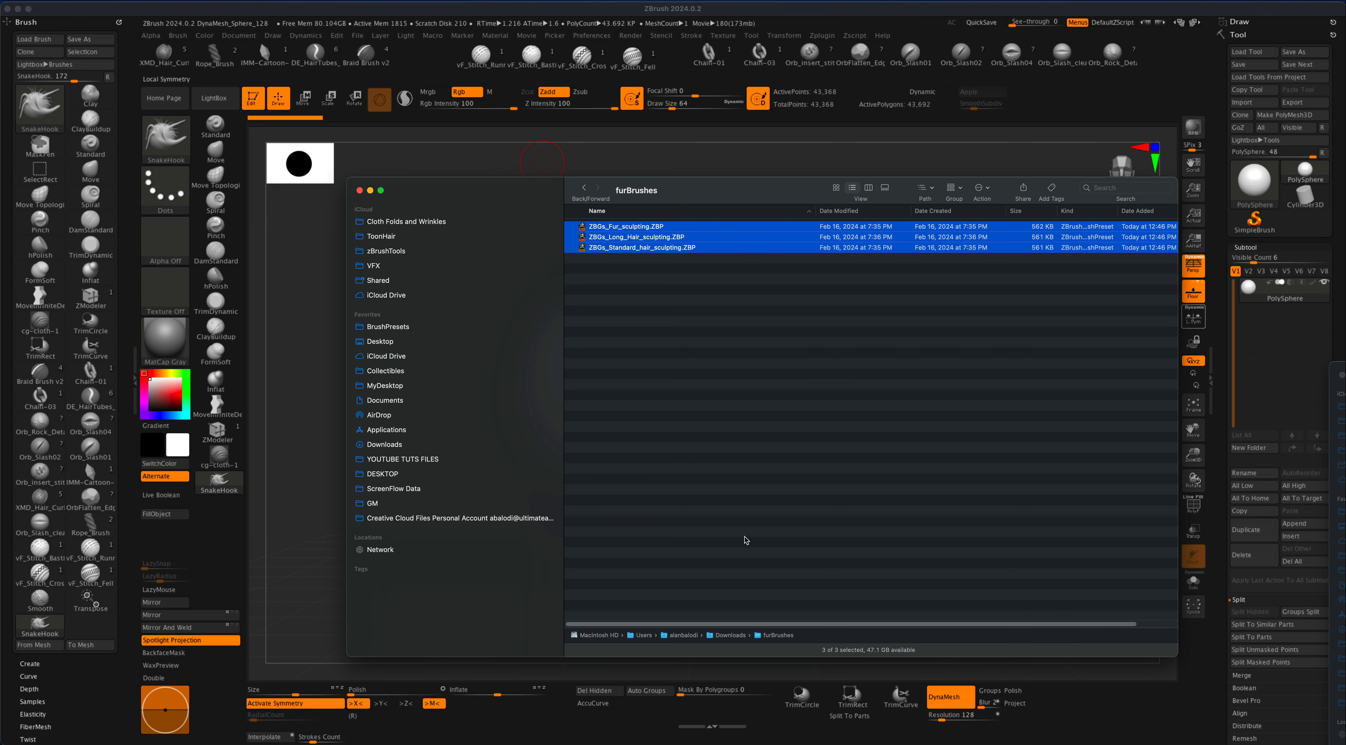
pyautogui.moveTo(729, 199); pyautogui.dragTo(725, 200)
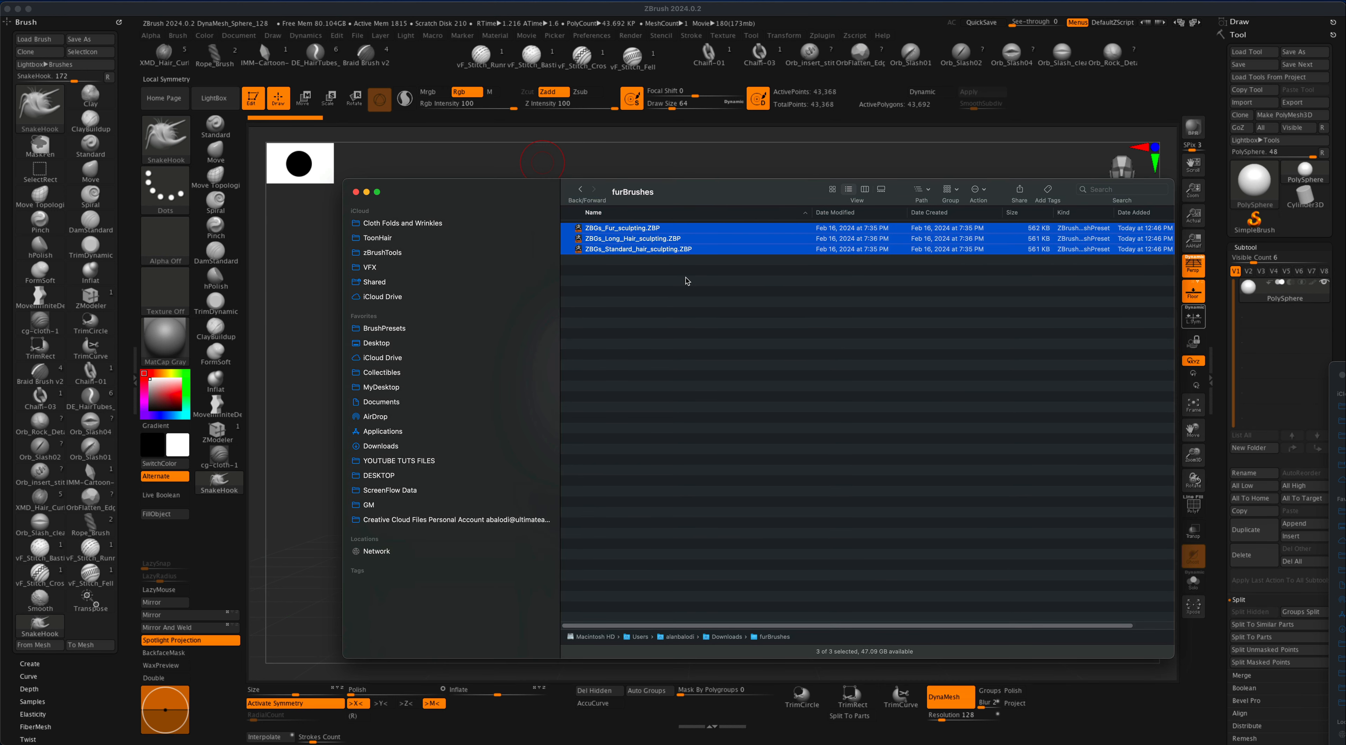
pyautogui.moveTo(688, 281); pyautogui.dragTo(637, 230)
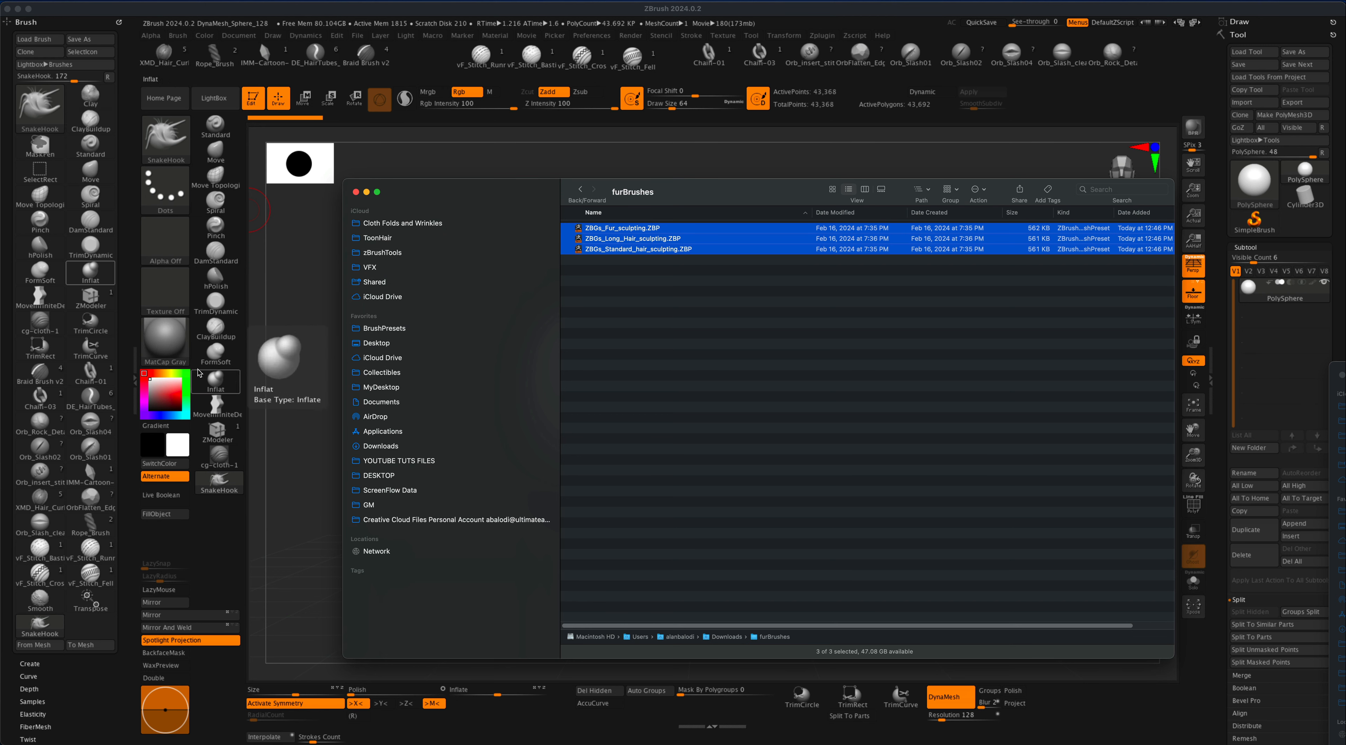
# Open the BrushPresets folder inside ZBrush 2024's ZStartup folder and arrange its enlarged window so the furBrushes files stay accessible.
pyautogui.moveTo(1337, 375); pyautogui.dragTo(602, 255)
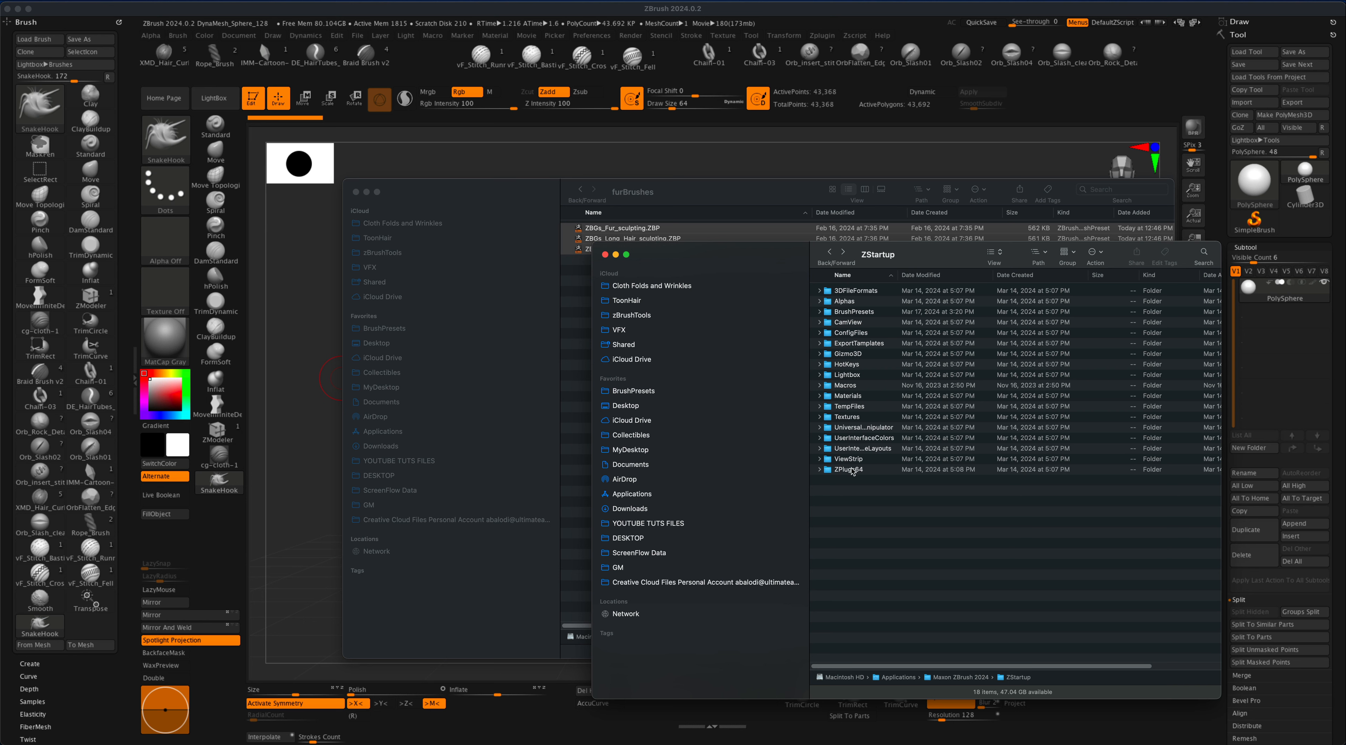
pyautogui.doubleClick(857, 313)
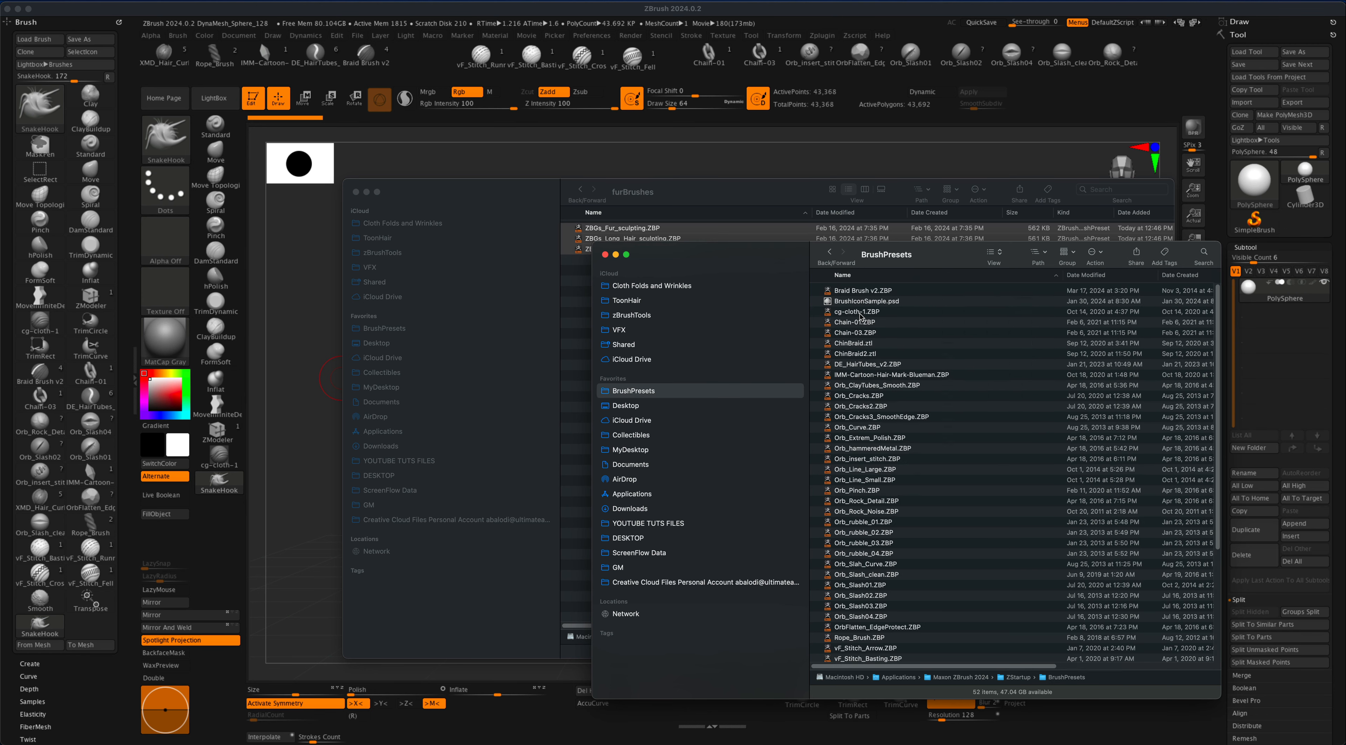
pyautogui.moveTo(950, 251); pyautogui.dragTo(845, 178)
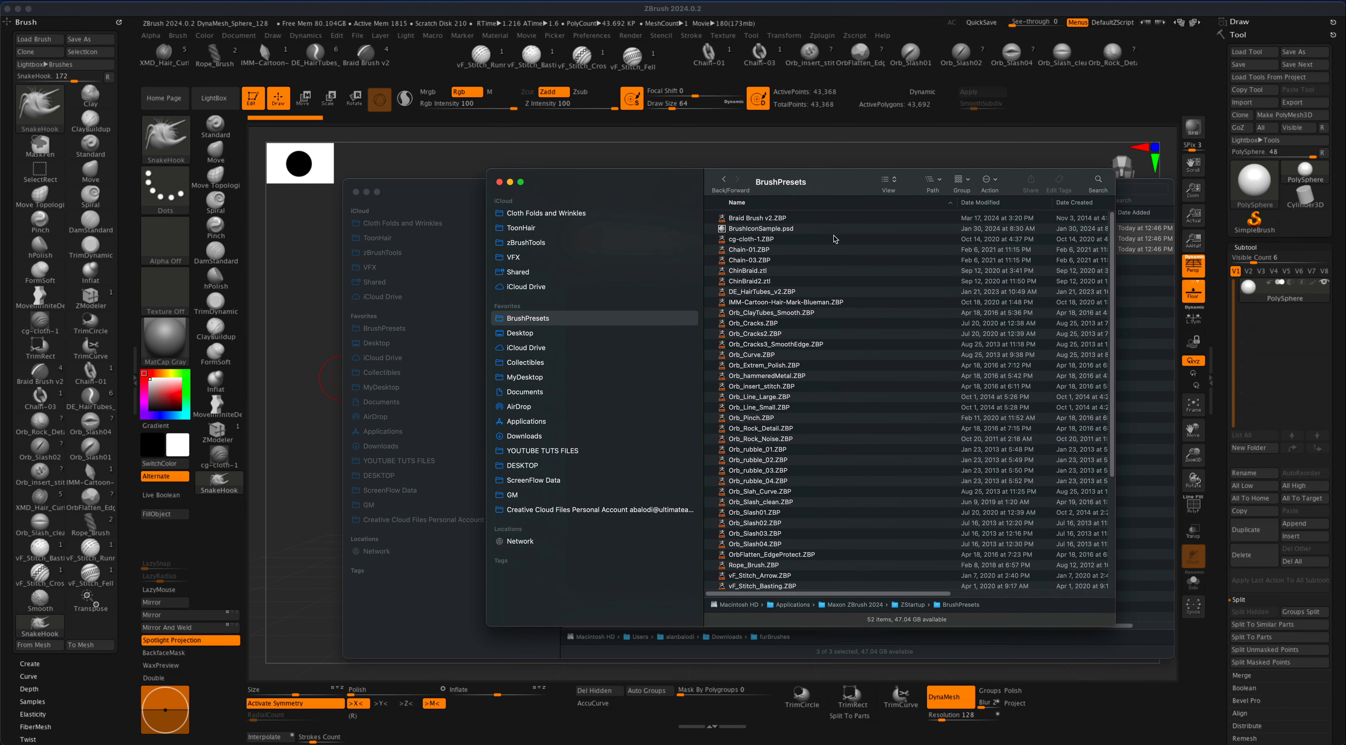
pyautogui.moveTo(1117, 631); pyautogui.dragTo(1228, 709)
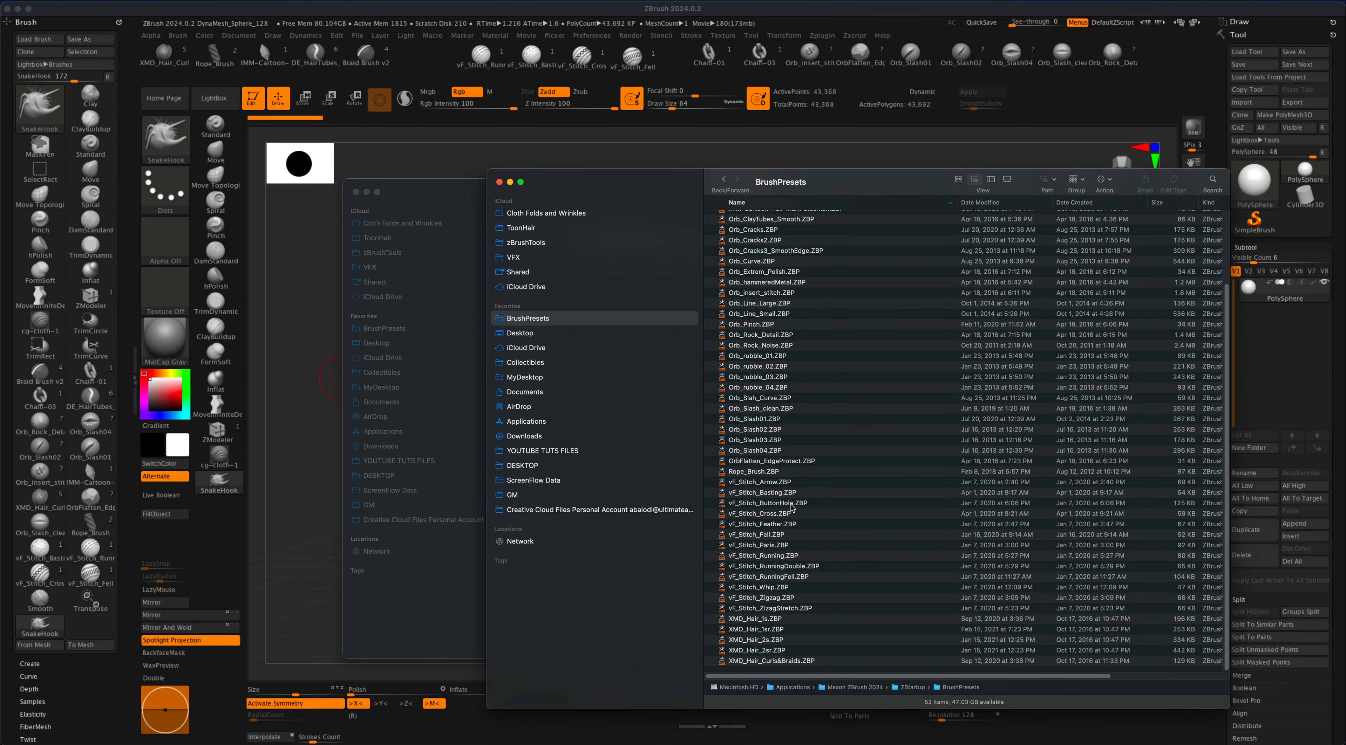
pyautogui.moveTo(817, 186)
pyautogui.mouseDown()
pyautogui.moveTo(1026, 271)
pyautogui.moveTo(985, 253)
pyautogui.mouseUp()
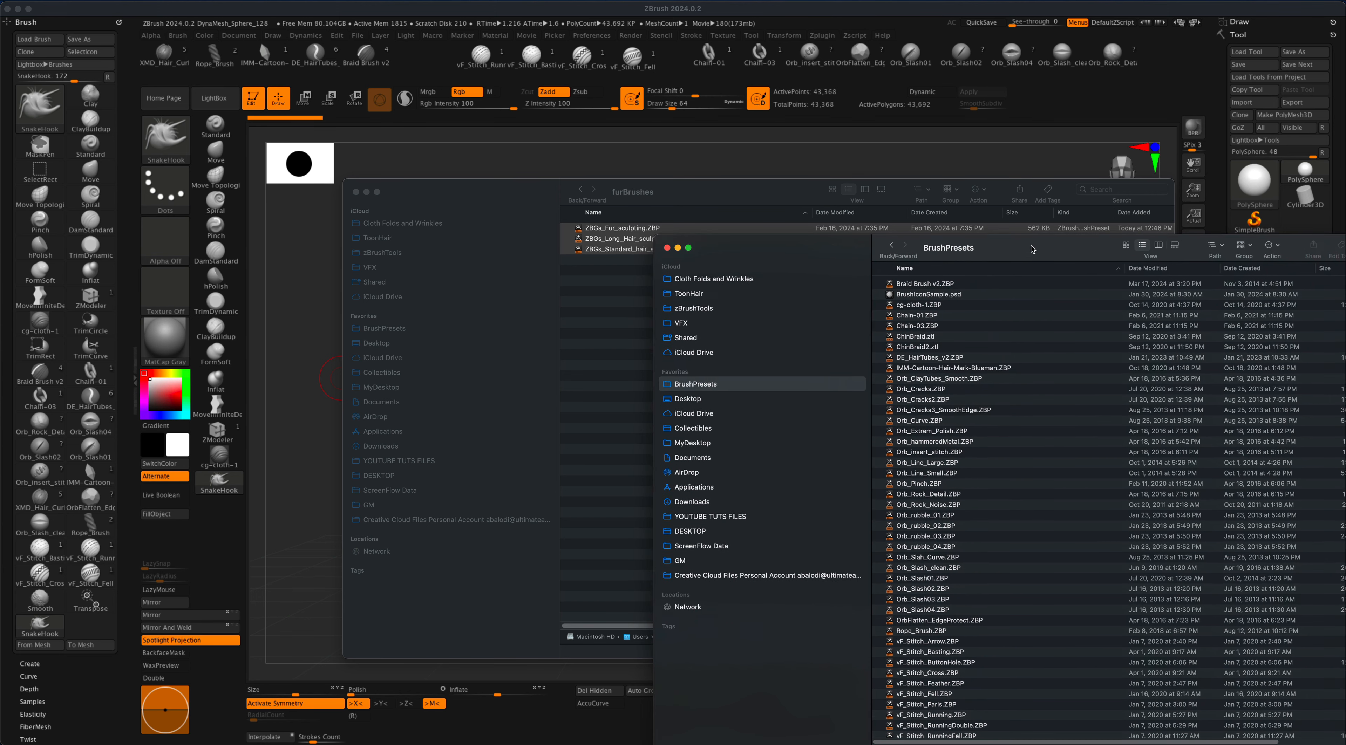
pyautogui.moveTo(1029, 268)
pyautogui.mouseDown()
pyautogui.moveTo(1041, 243)
pyautogui.moveTo(1063, 286)
pyautogui.mouseUp()
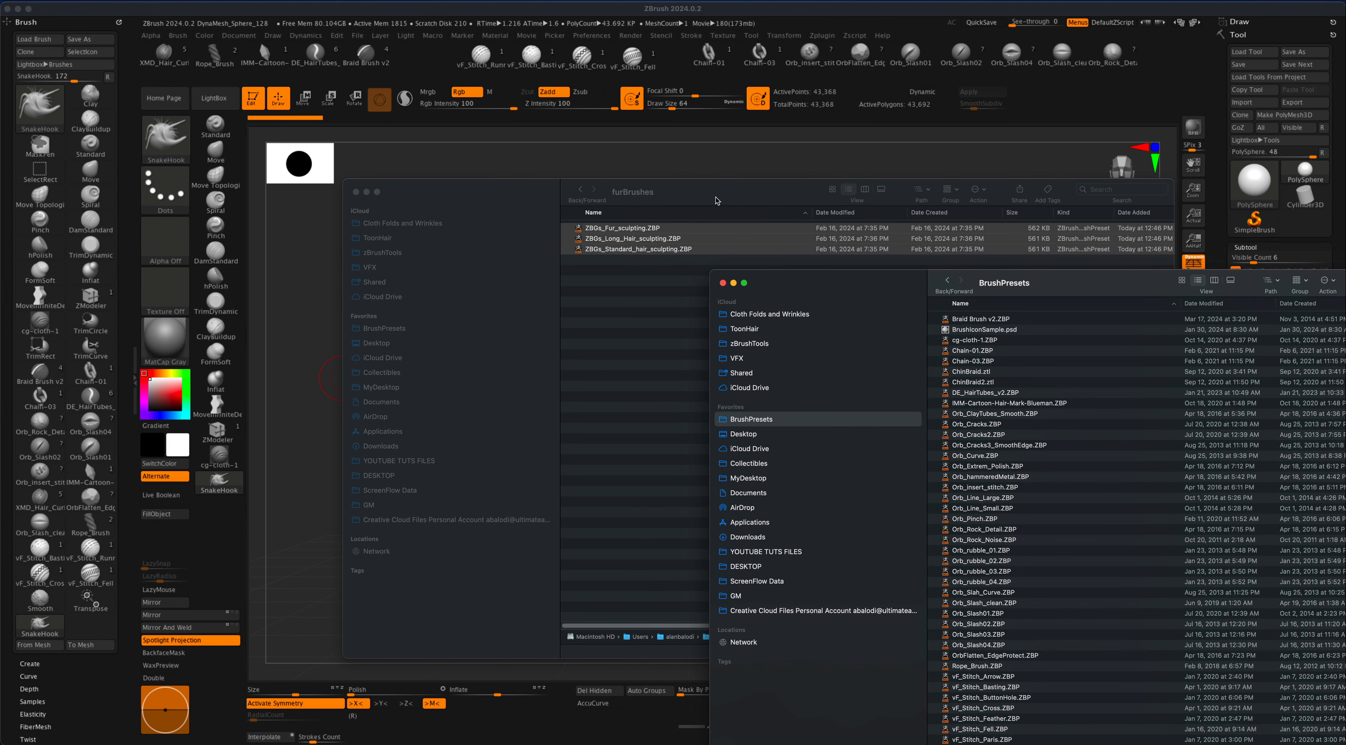
# Move the fur, long hair and standard hair brush files from furBrushes into BrushPresets and close both folder windows.
pyautogui.moveTo(716, 198); pyautogui.dragTo(584, 186)
pyautogui.click(557, 267)
pyautogui.press('super+a')
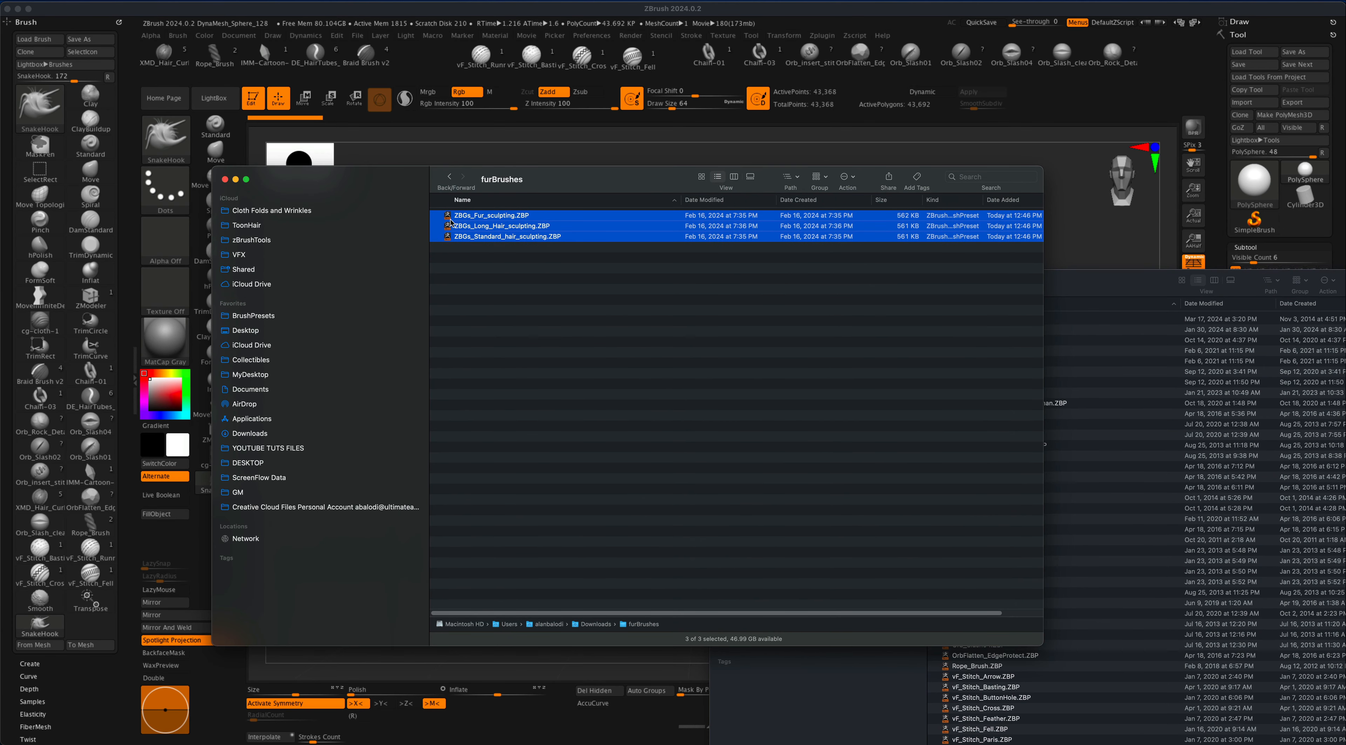
pyautogui.moveTo(450, 221)
pyautogui.mouseDown()
pyautogui.moveTo(682, 330)
pyautogui.moveTo(1111, 441)
pyautogui.moveTo(1018, 430)
pyautogui.mouseUp()
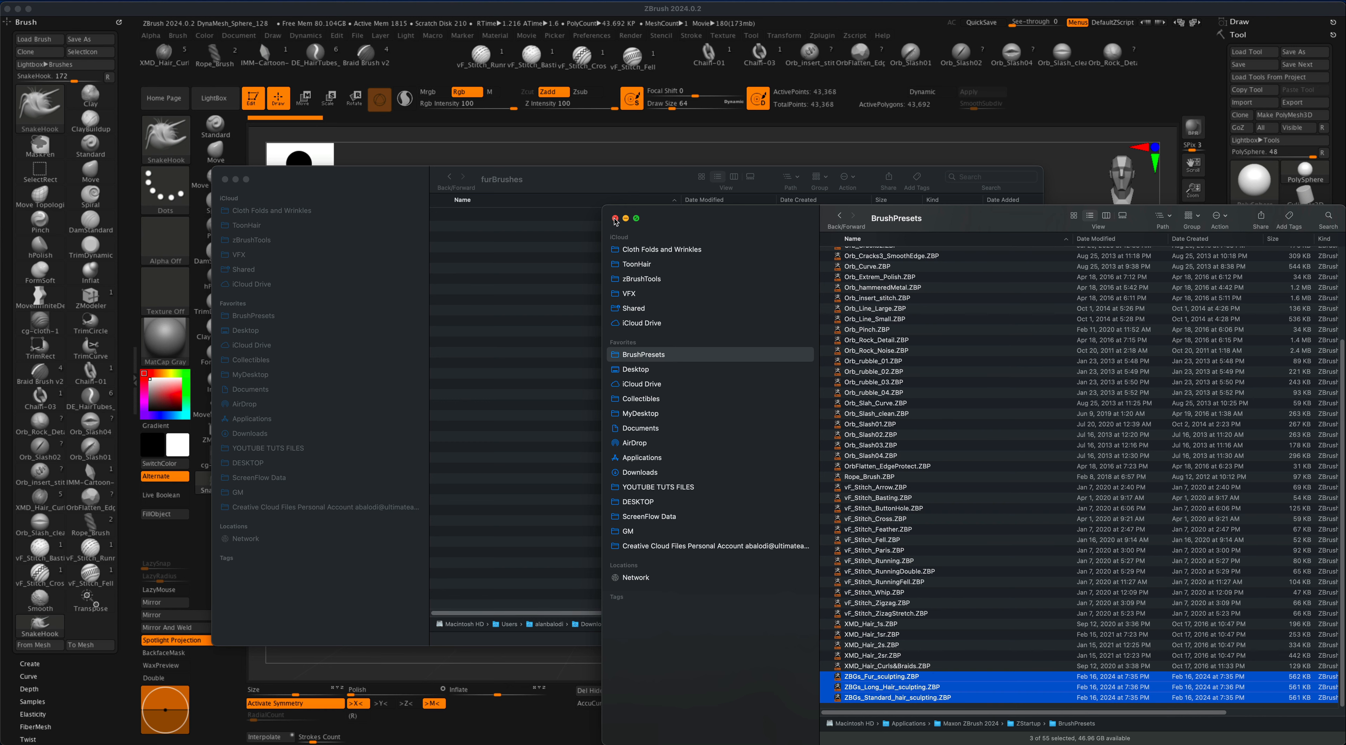
pyautogui.click(616, 219)
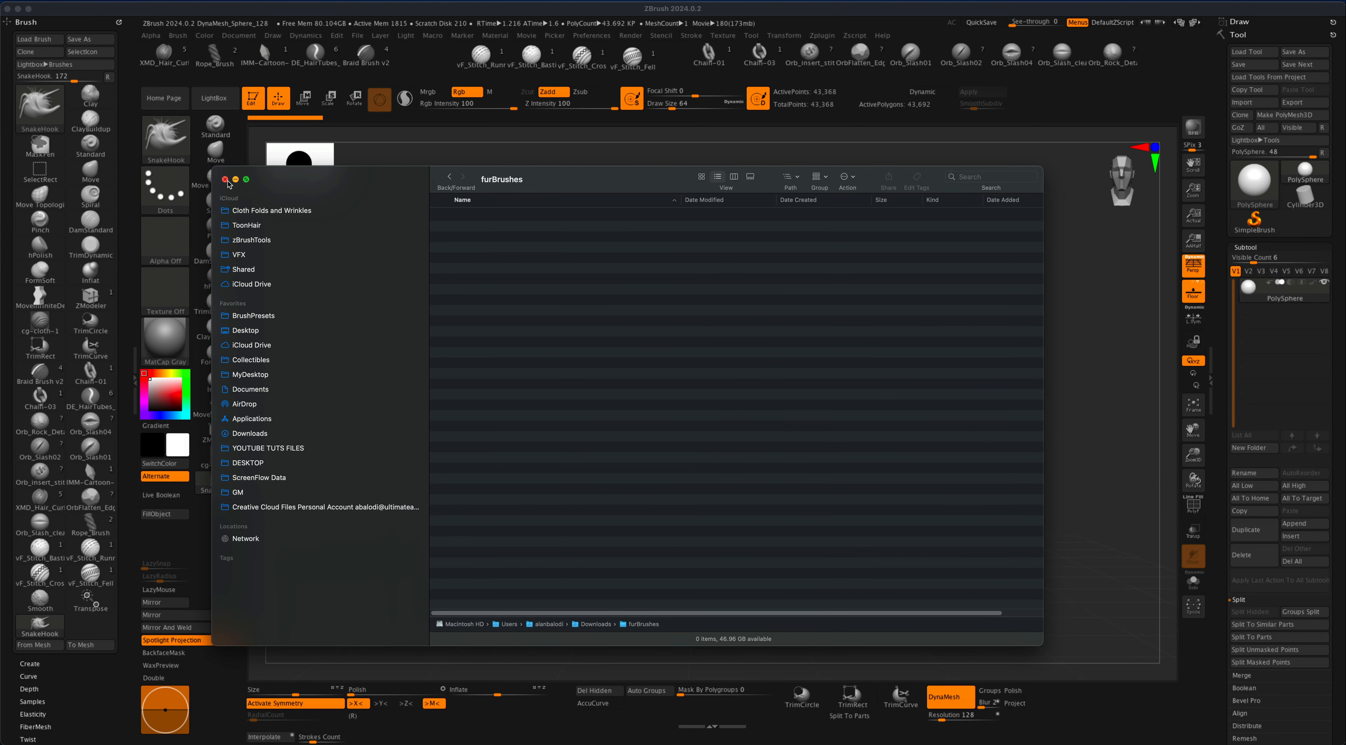
pyautogui.click(225, 180)
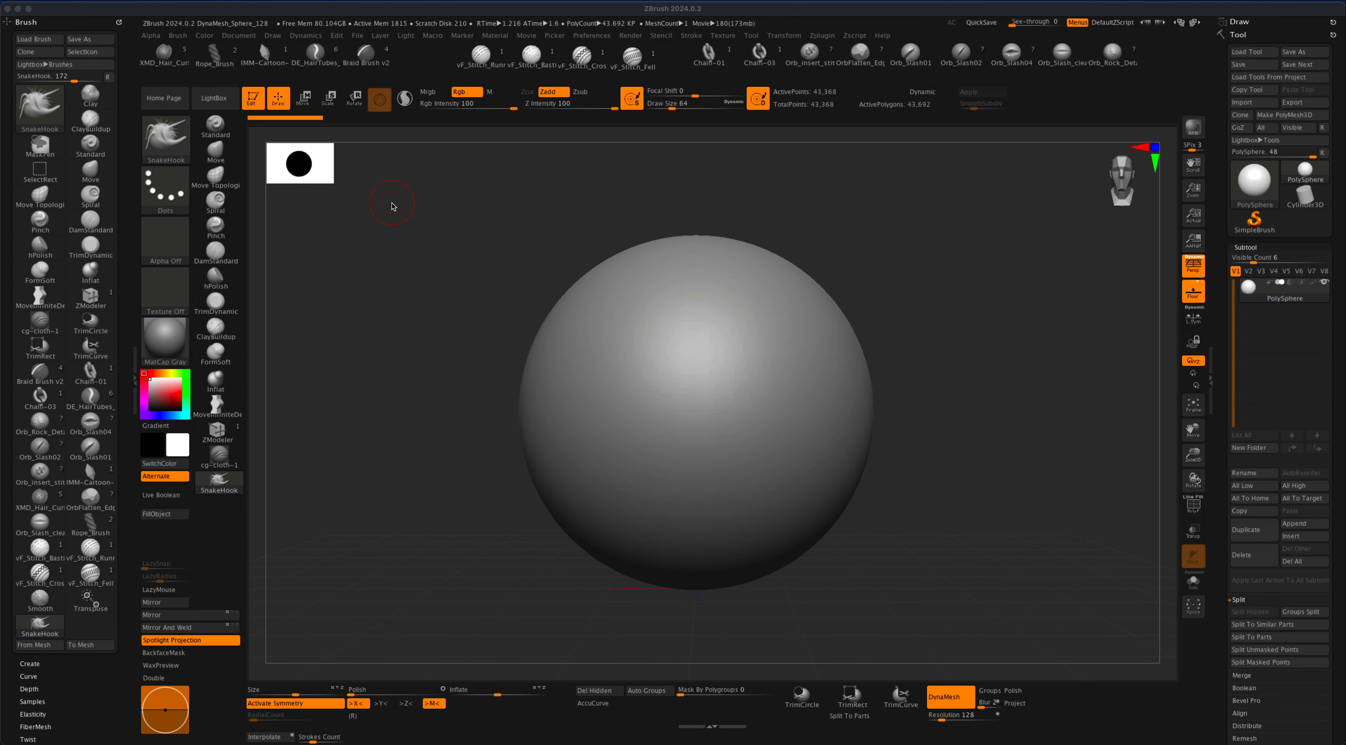
# Restart ZBrush, dismiss its Home Page and load the DynaMesh_Sphere_128 project.
pyautogui.click(91, 14)
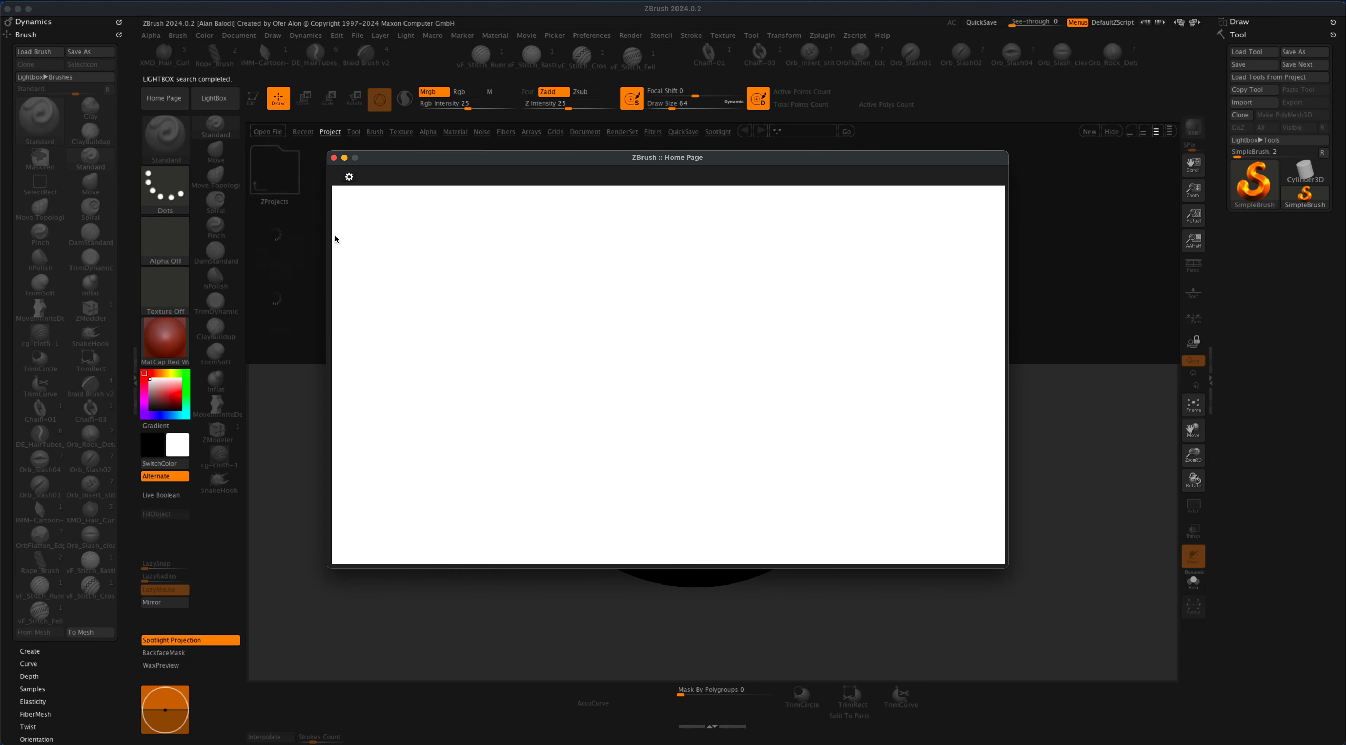
pyautogui.click(334, 158)
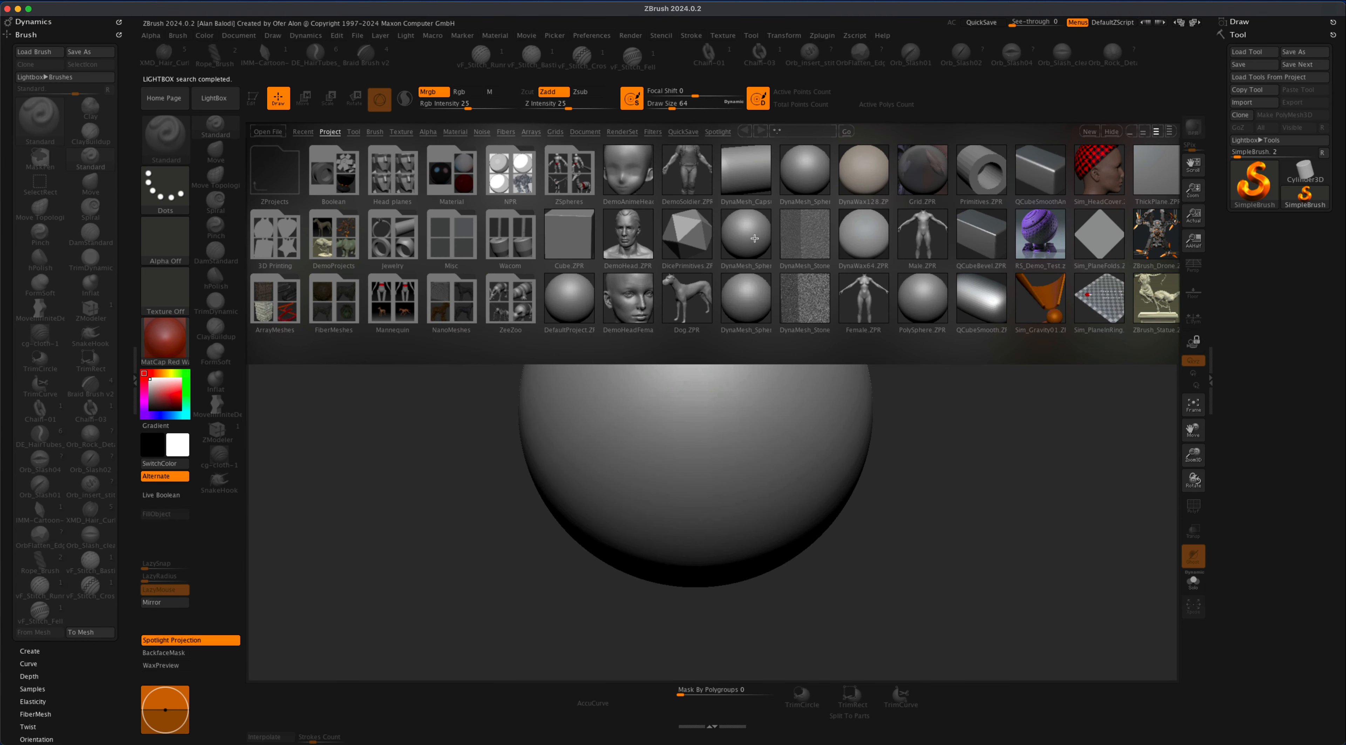
pyautogui.doubleClick(754, 239)
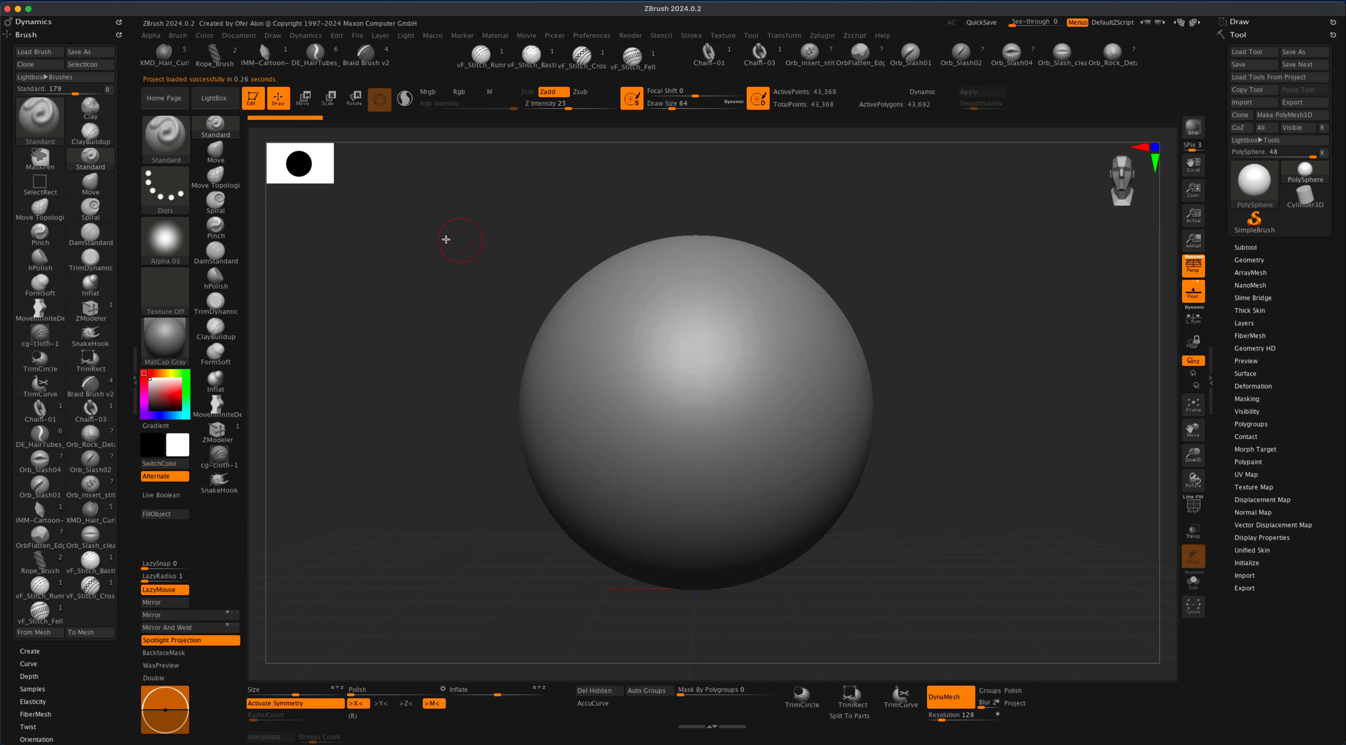
# Load the ZBGs_Fur_sculpting, ZBGs_Long_Hair_sculpting and ZBGs_Standard_hair_sculpting brushes one after another from the brush library.
pyautogui.click(170, 142)
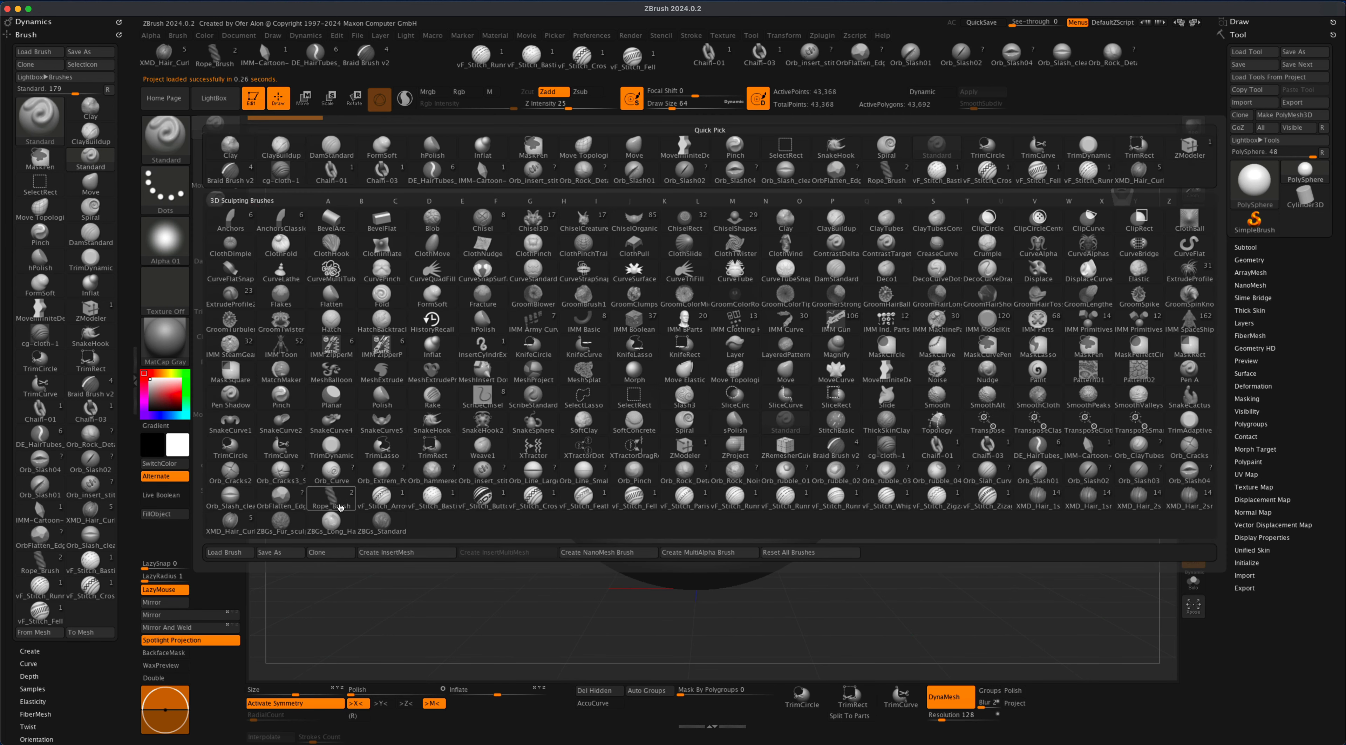
pyautogui.moveTo(320, 524)
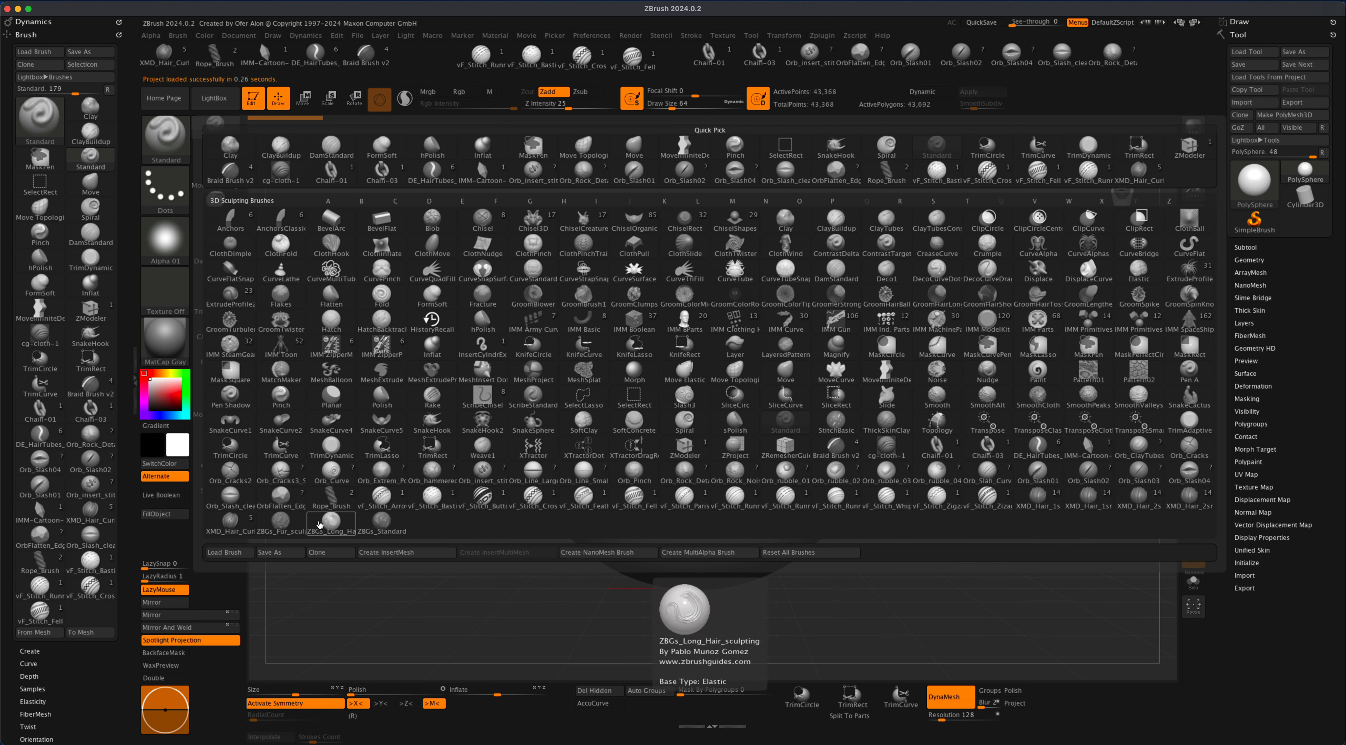
pyautogui.moveTo(377, 529)
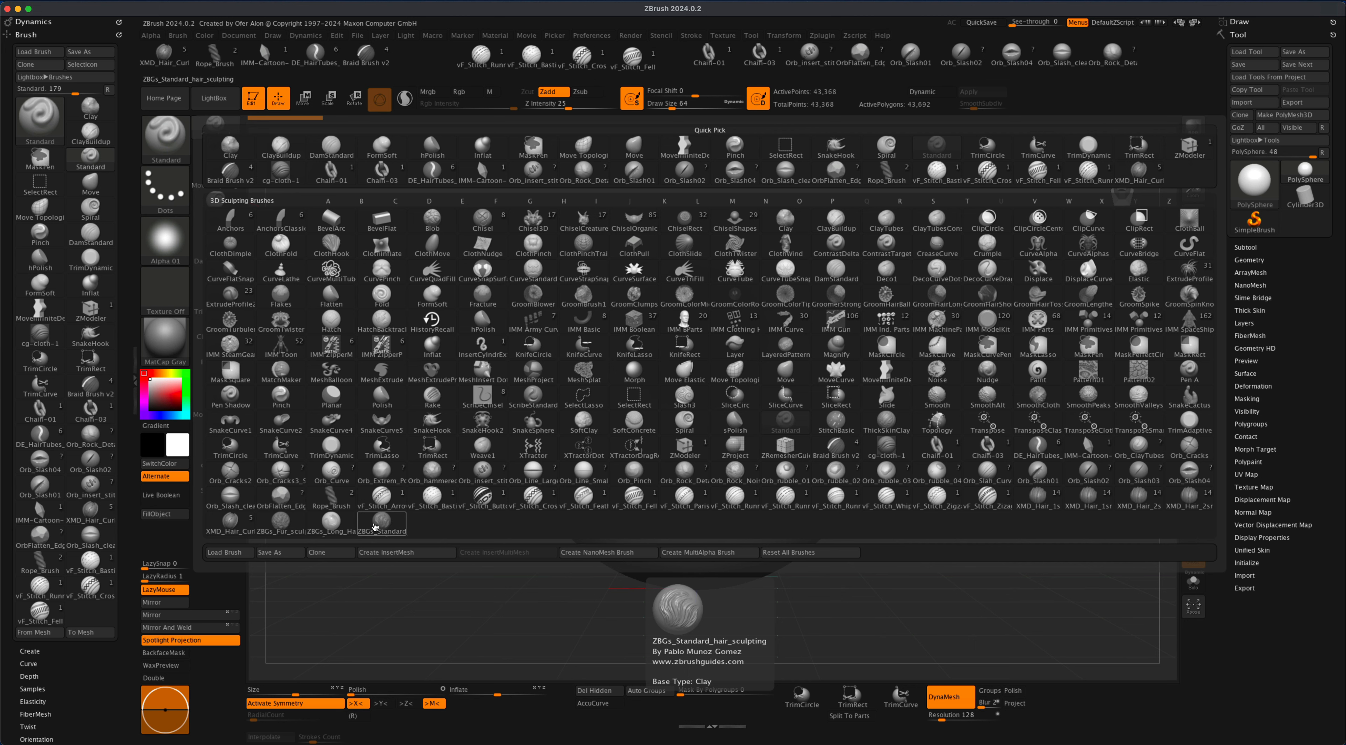
pyautogui.moveTo(819, 339)
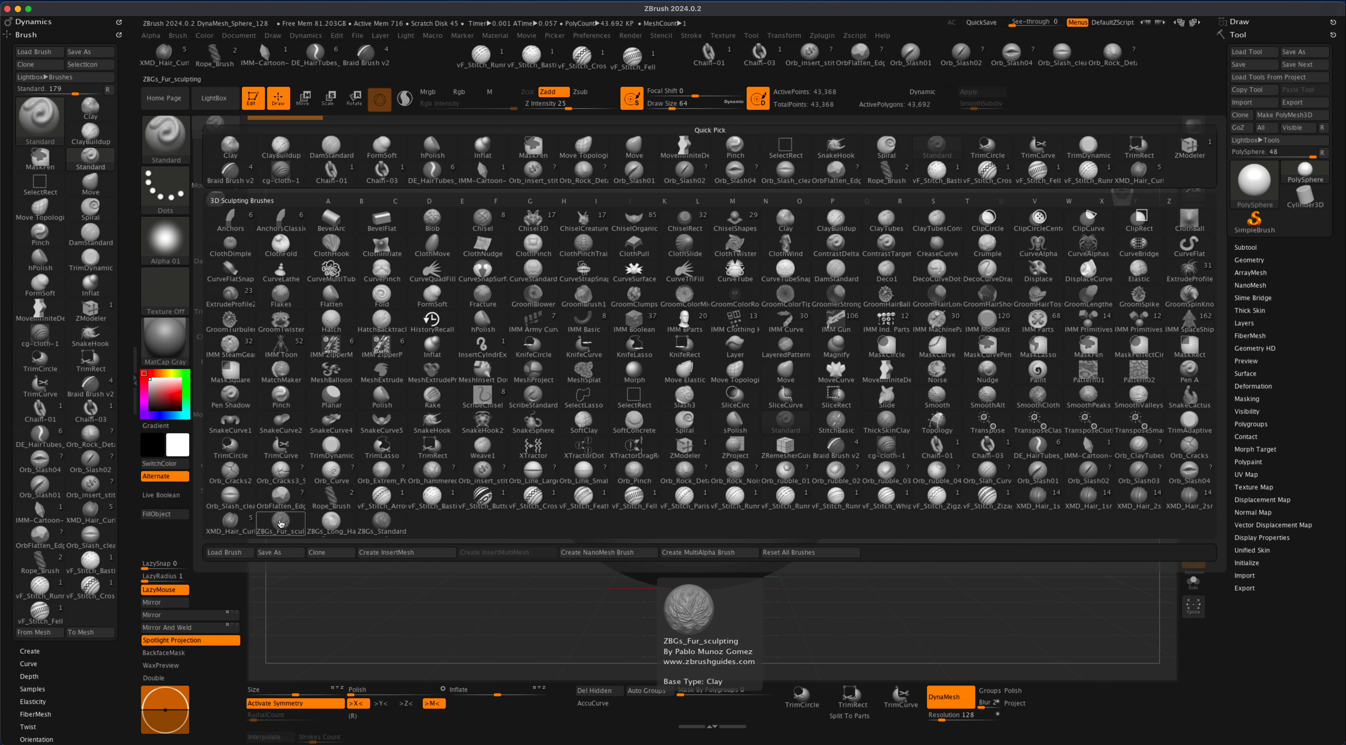
pyautogui.click(281, 524)
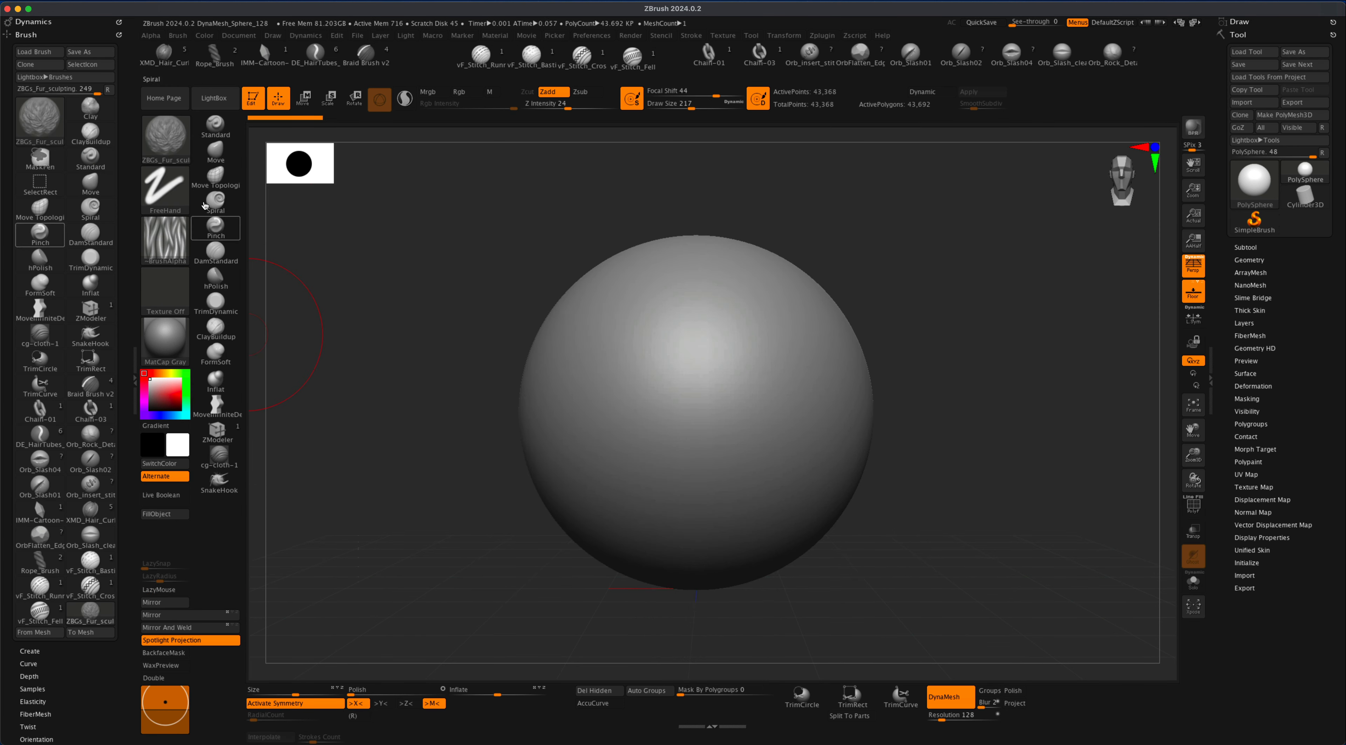
pyautogui.press('b')
pyautogui.click(331, 522)
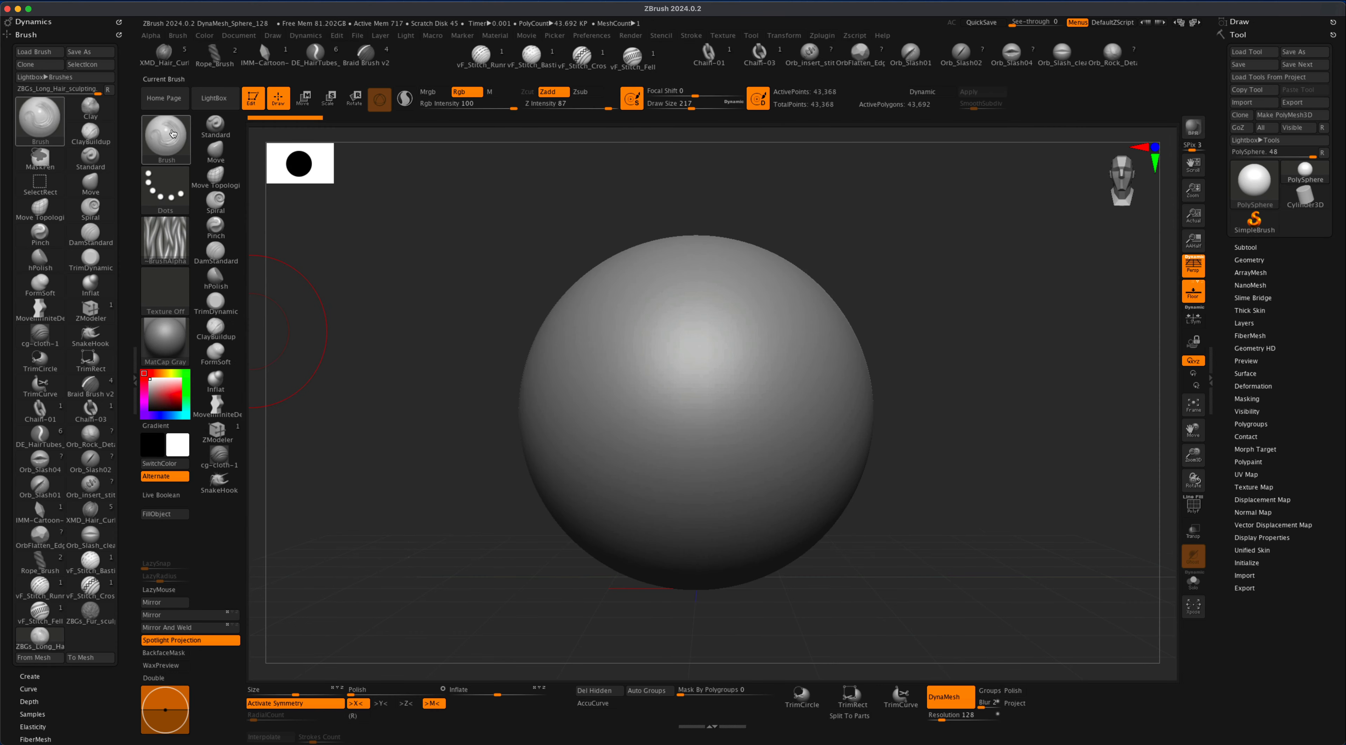
pyautogui.press('b')
pyautogui.click(382, 547)
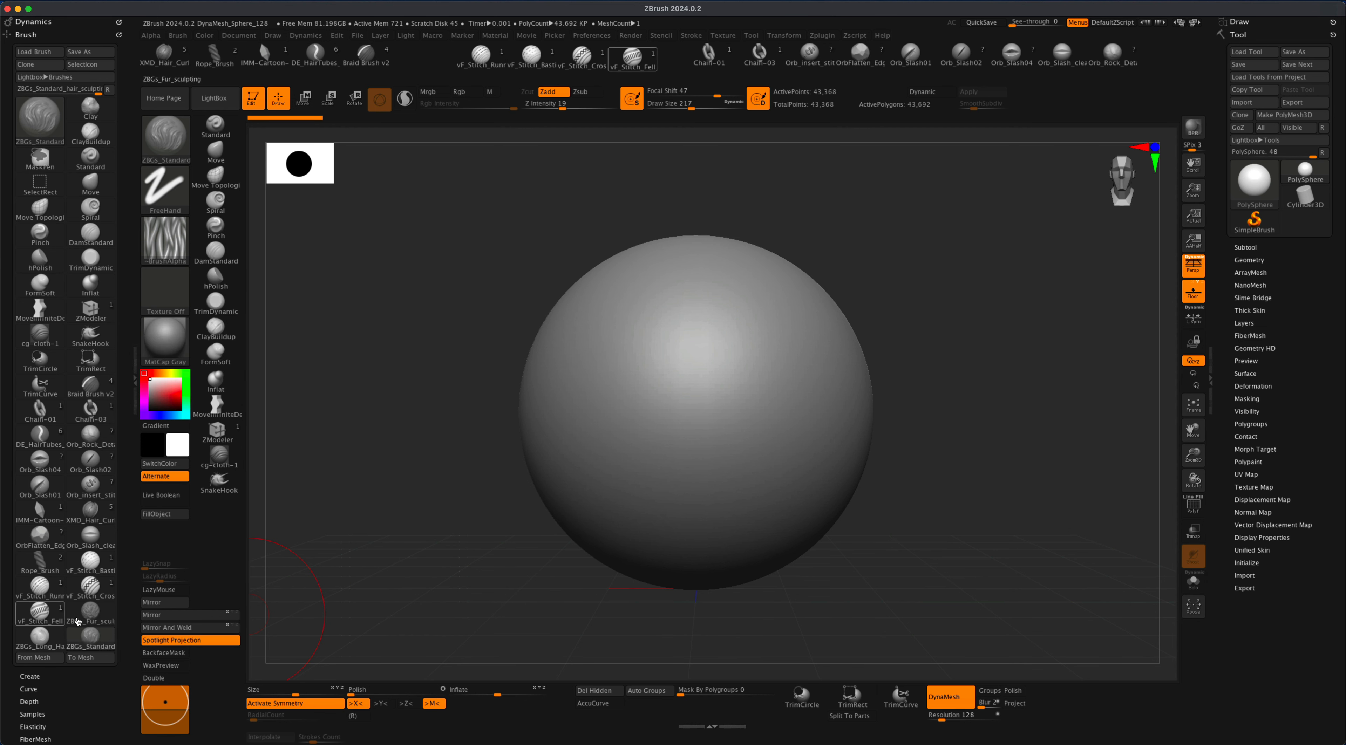
# Enable interface customization and place the ZBGs fur, standard hair and long hair brushes in a row beside the Dynamic controls on the upper shelf.
pyautogui.click(594, 36)
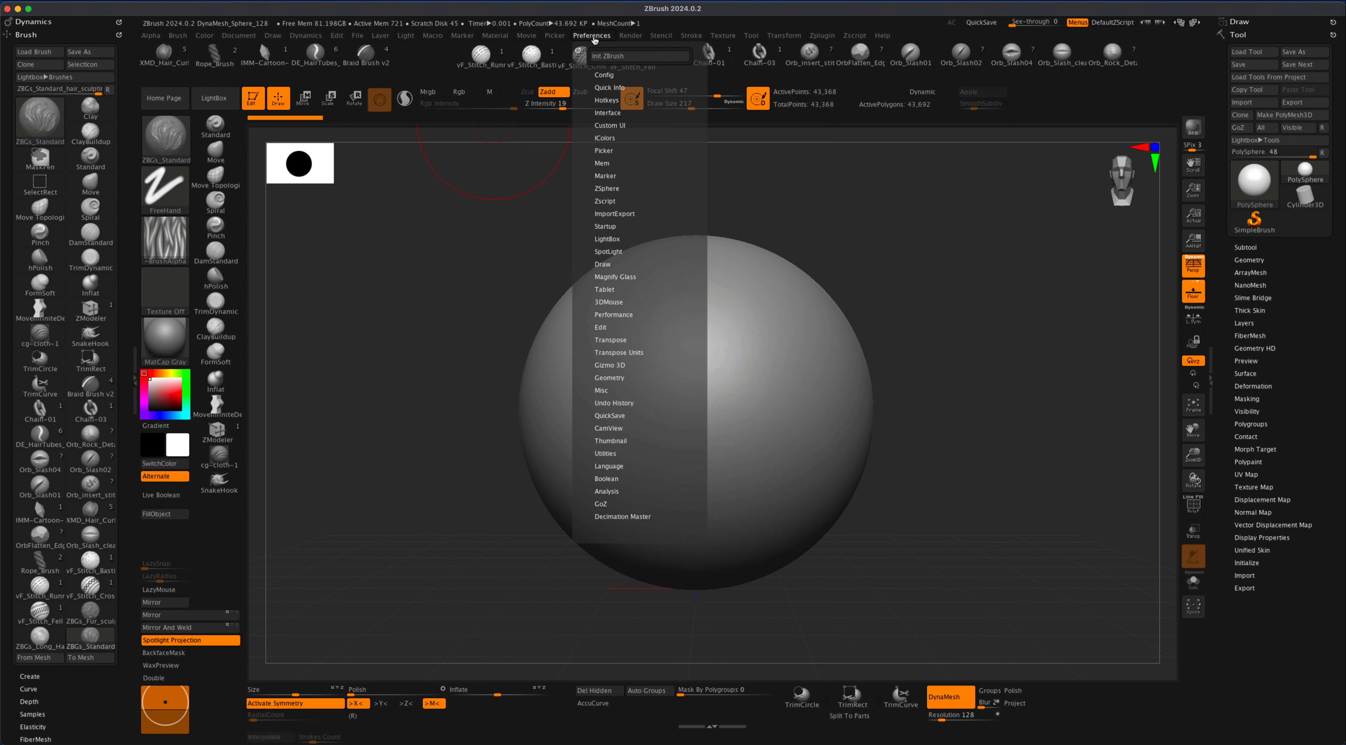
pyautogui.click(606, 75)
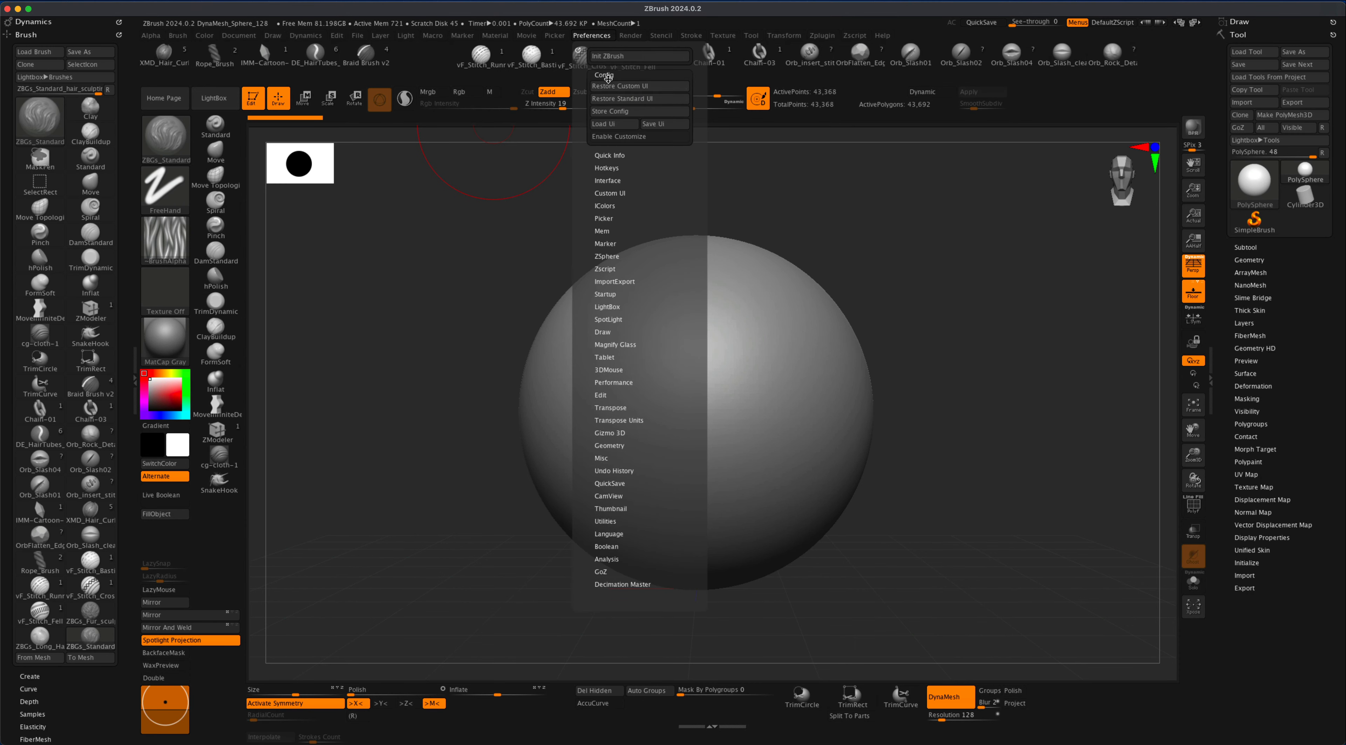
pyautogui.click(620, 137)
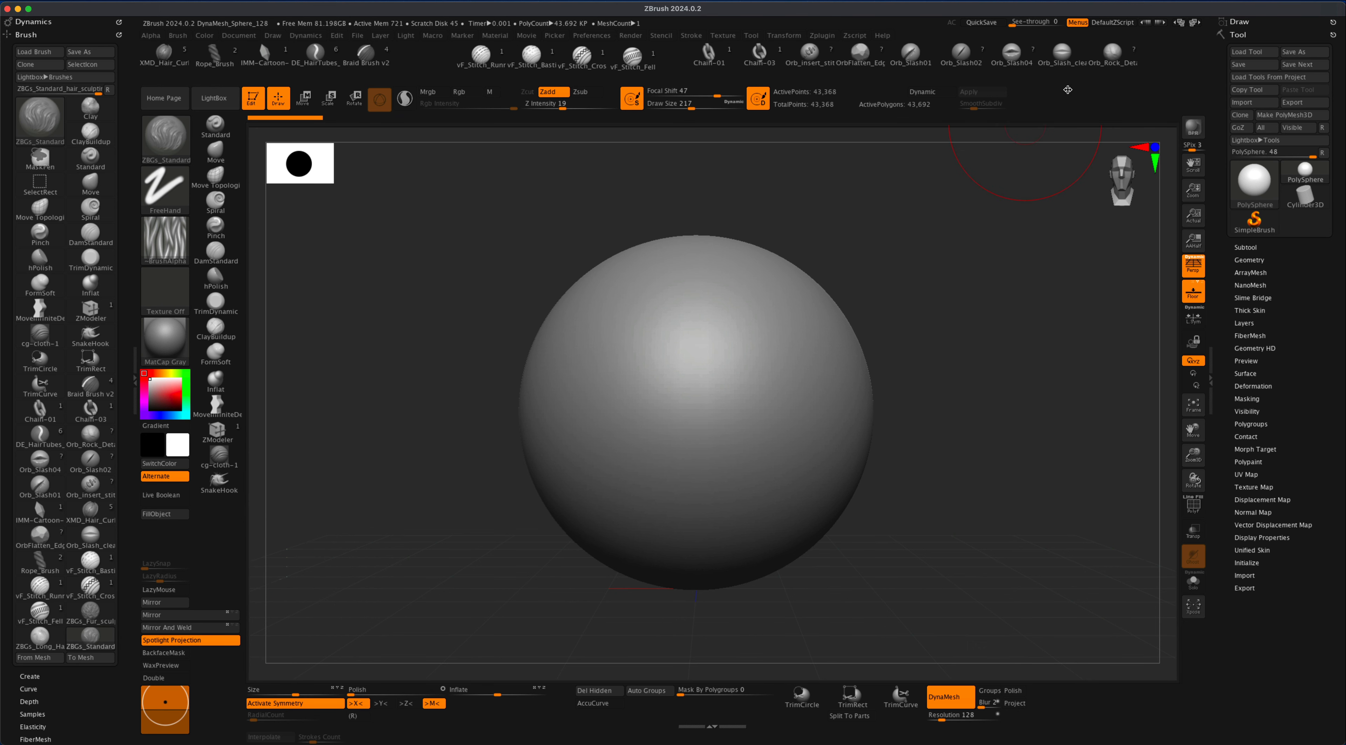
pyautogui.click(91, 613)
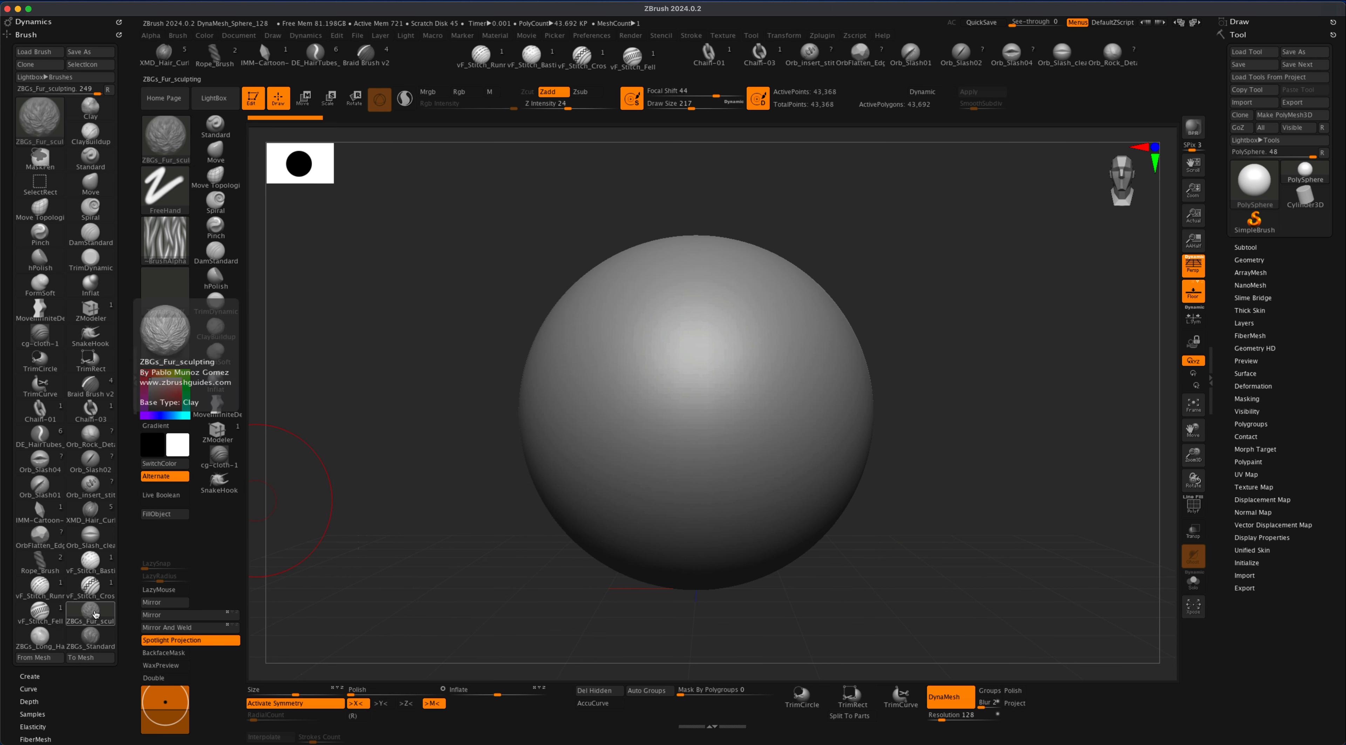
pyautogui.moveTo(95, 614)
pyautogui.keyDown('alt'); pyautogui.keyDown('super'); pyautogui.mouseDown()
pyautogui.moveTo(616, 421)
pyautogui.moveTo(1116, 102)
pyautogui.moveTo(1055, 101)
pyautogui.mouseUp(); pyautogui.keyUp('super'); pyautogui.keyUp('alt')
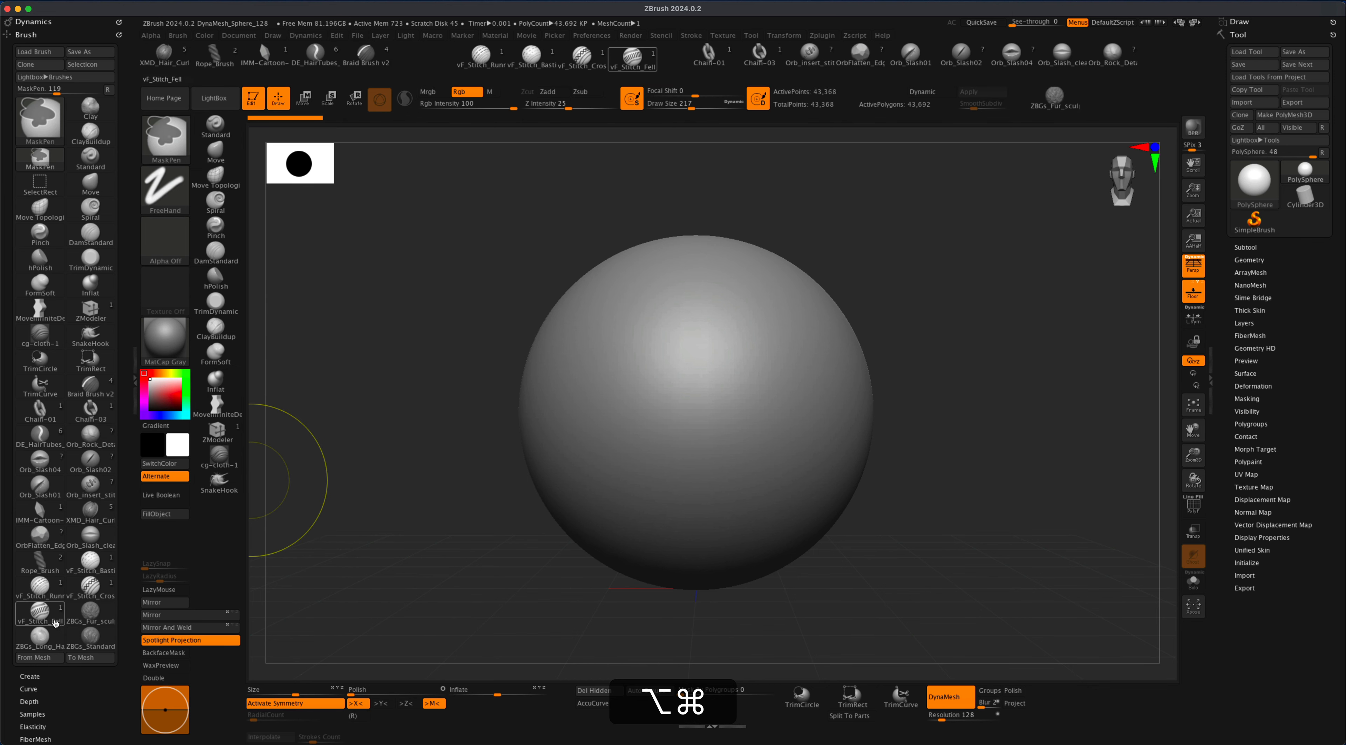
pyautogui.moveTo(89, 636)
pyautogui.keyDown('alt'); pyautogui.keyDown('super'); pyautogui.mouseDown()
pyautogui.moveTo(349, 573)
pyautogui.moveTo(1098, 108)
pyautogui.mouseUp(); pyautogui.keyUp('super'); pyautogui.keyUp('alt')
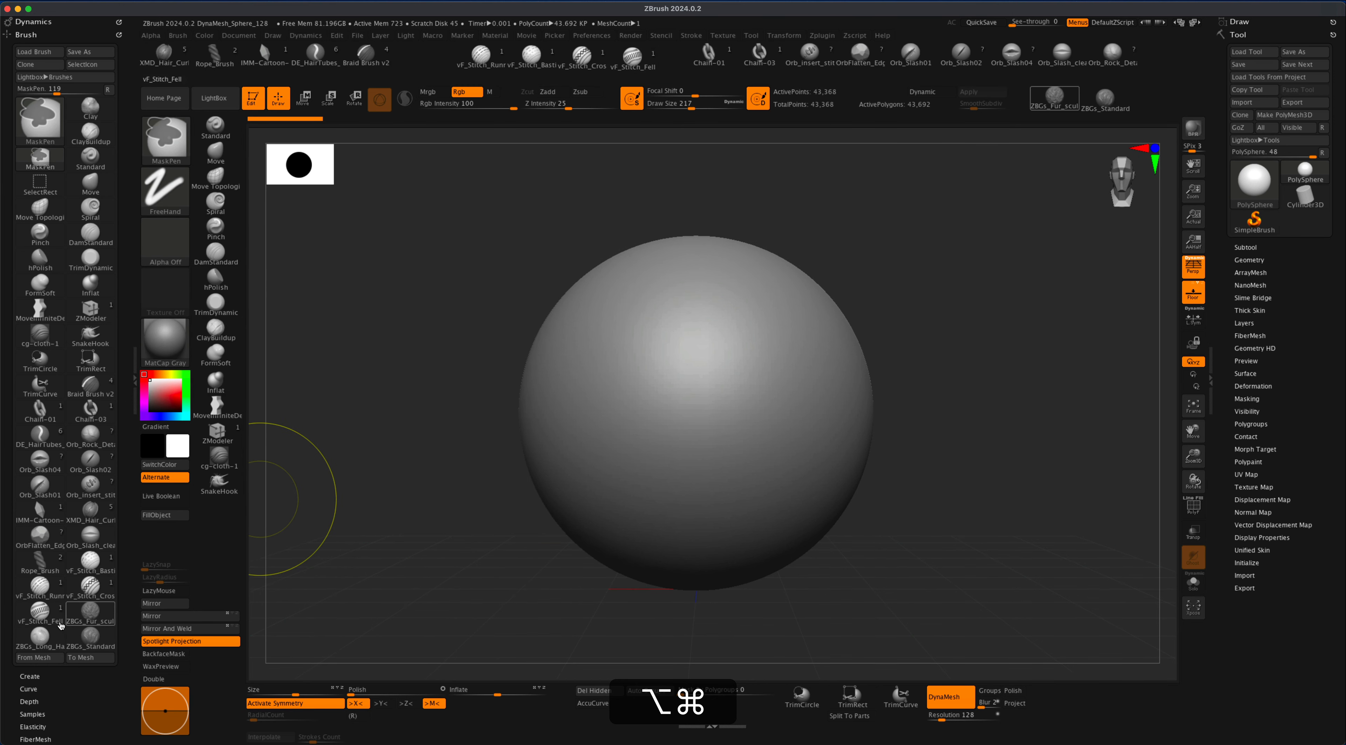
pyautogui.moveTo(39, 636)
pyautogui.keyDown('alt'); pyautogui.keyDown('super'); pyautogui.mouseDown()
pyautogui.moveTo(110, 622)
pyautogui.moveTo(1141, 107)
pyautogui.mouseUp(); pyautogui.keyUp('super'); pyautogui.keyUp('alt')
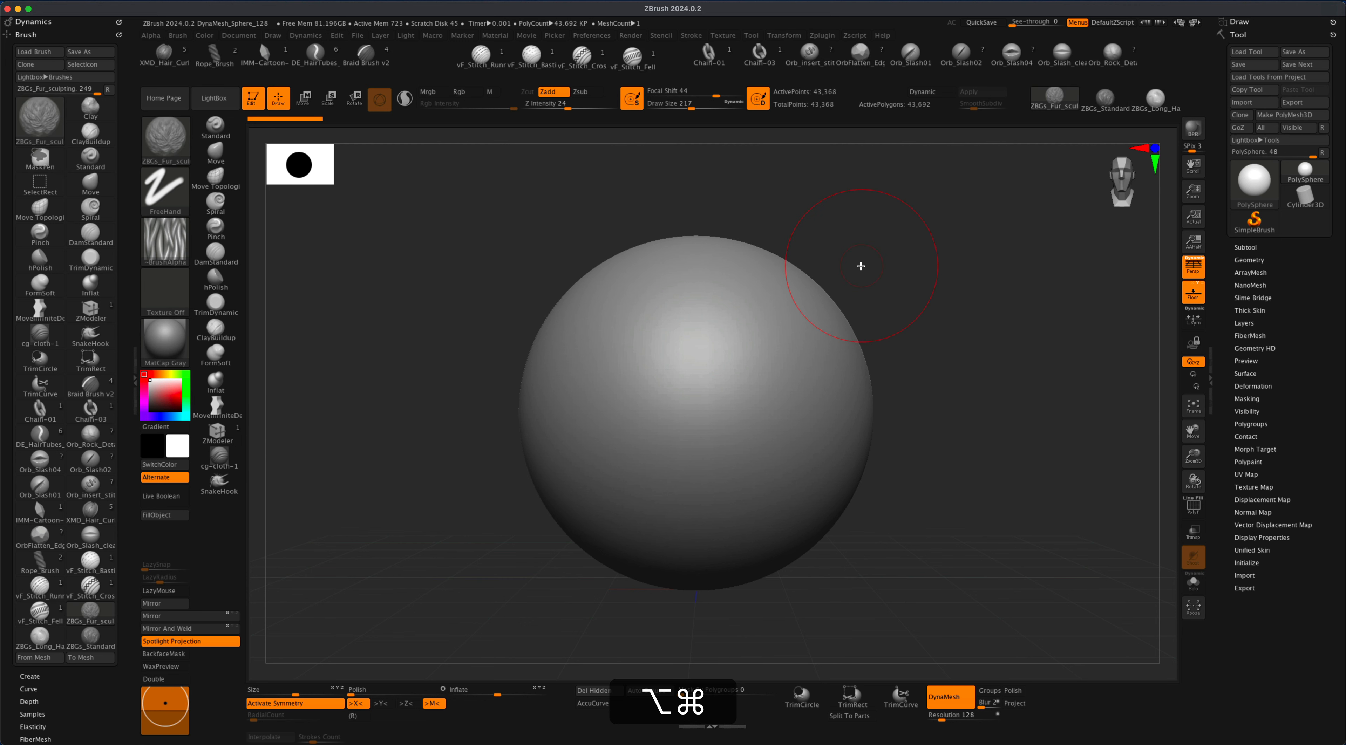
# Try a stroke with the ZBGs_Standard_hair_sculpting brush on the sphere and undo it.
pyautogui.click(1105, 99)
pyautogui.moveTo(782, 329)
pyautogui.mouseDown()
pyautogui.moveTo(789, 349)
pyautogui.moveTo(744, 427)
pyautogui.mouseUp()
pyautogui.press('alt+super+z')
pyautogui.press('alt+super+z')
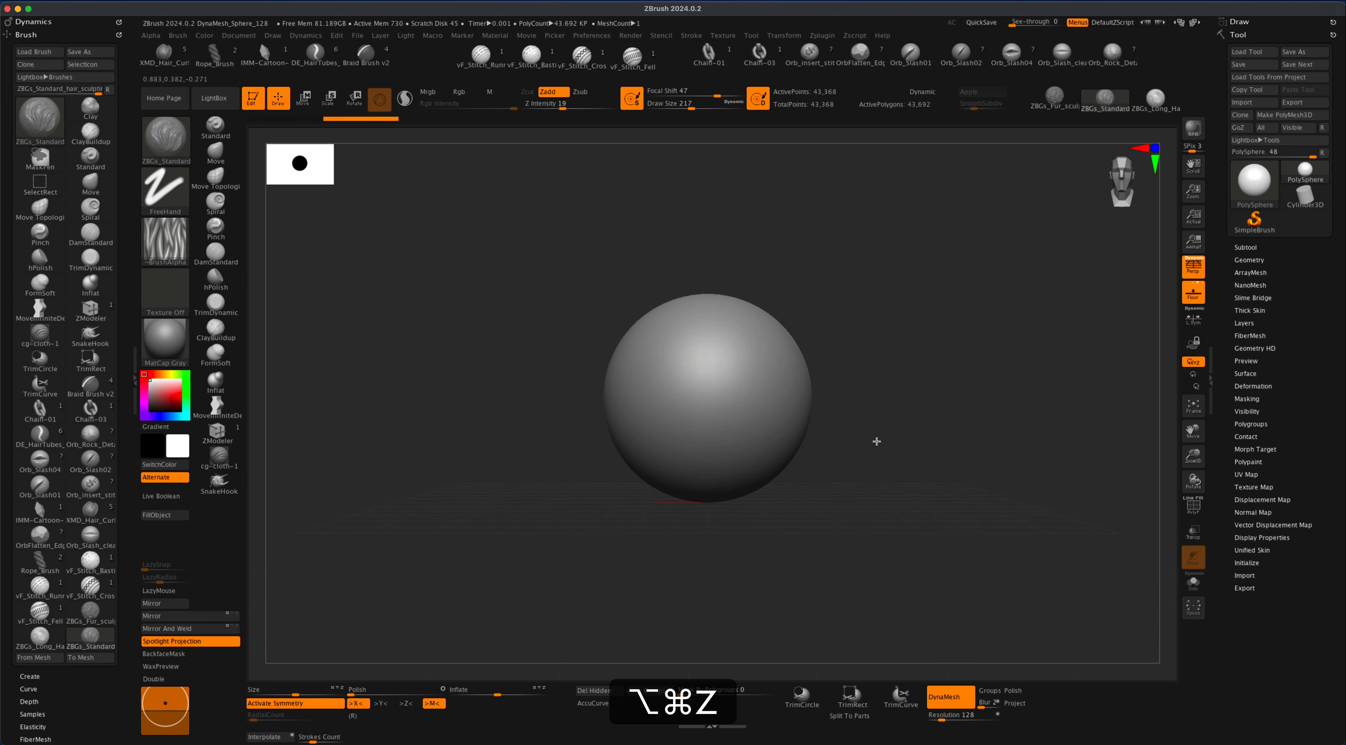
# Subdivide the sphere twice and sculpt downward hair strokes around its middle with the ZBGs_Standard_hair_sculpting brush.
pyautogui.press('super+d')
pyautogui.press('super+d')
pyautogui.moveTo(730, 369); pyautogui.dragTo(759, 442)
pyautogui.moveTo(738, 369); pyautogui.dragTo(722, 475)
pyautogui.moveTo(904, 423)
pyautogui.mouseDown()
pyautogui.moveTo(836, 415)
pyautogui.moveTo(800, 434)
pyautogui.mouseUp()
pyautogui.moveTo(842, 380); pyautogui.dragTo(838, 465)
pyautogui.moveTo(933, 474)
pyautogui.mouseDown()
pyautogui.moveTo(1029, 466)
pyautogui.moveTo(933, 451)
pyautogui.mouseUp()
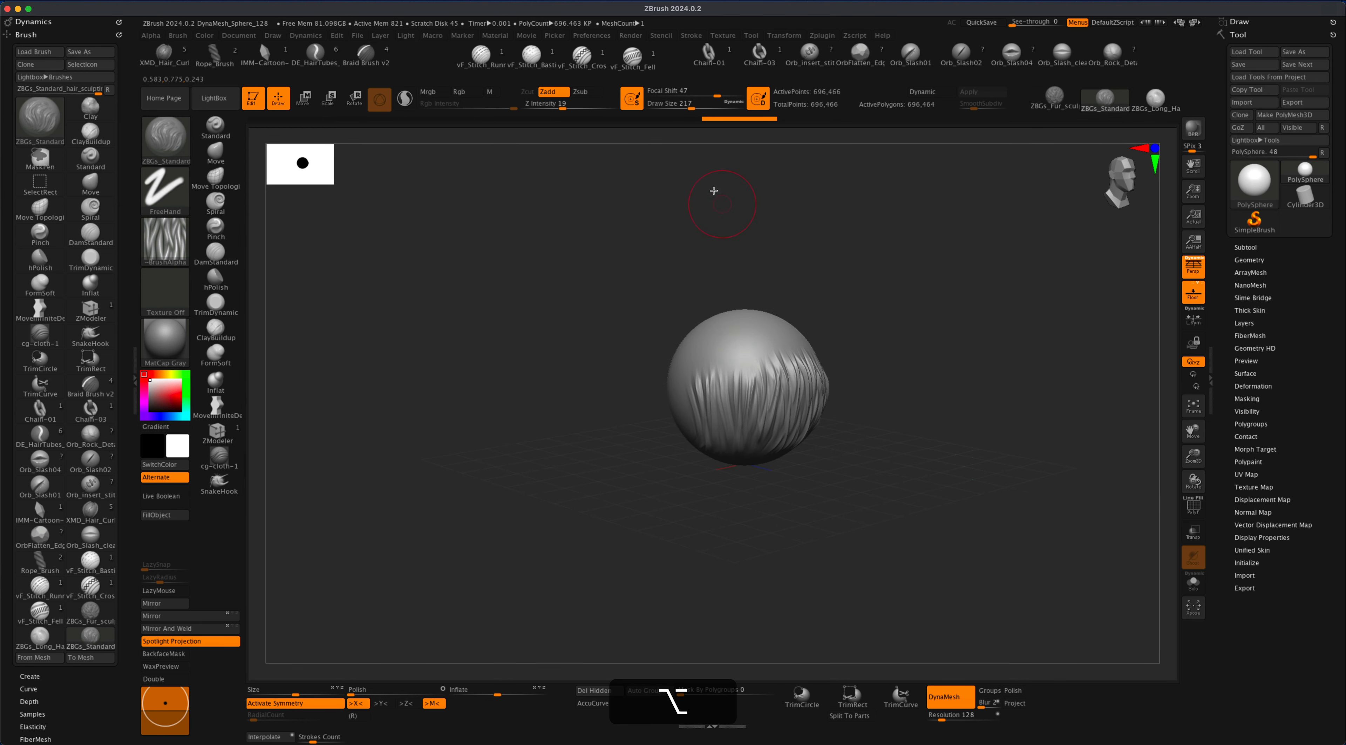
# Disable interface customization and save the UI layout over the existing .cfg file in the 2024 folder.
pyautogui.click(602, 38)
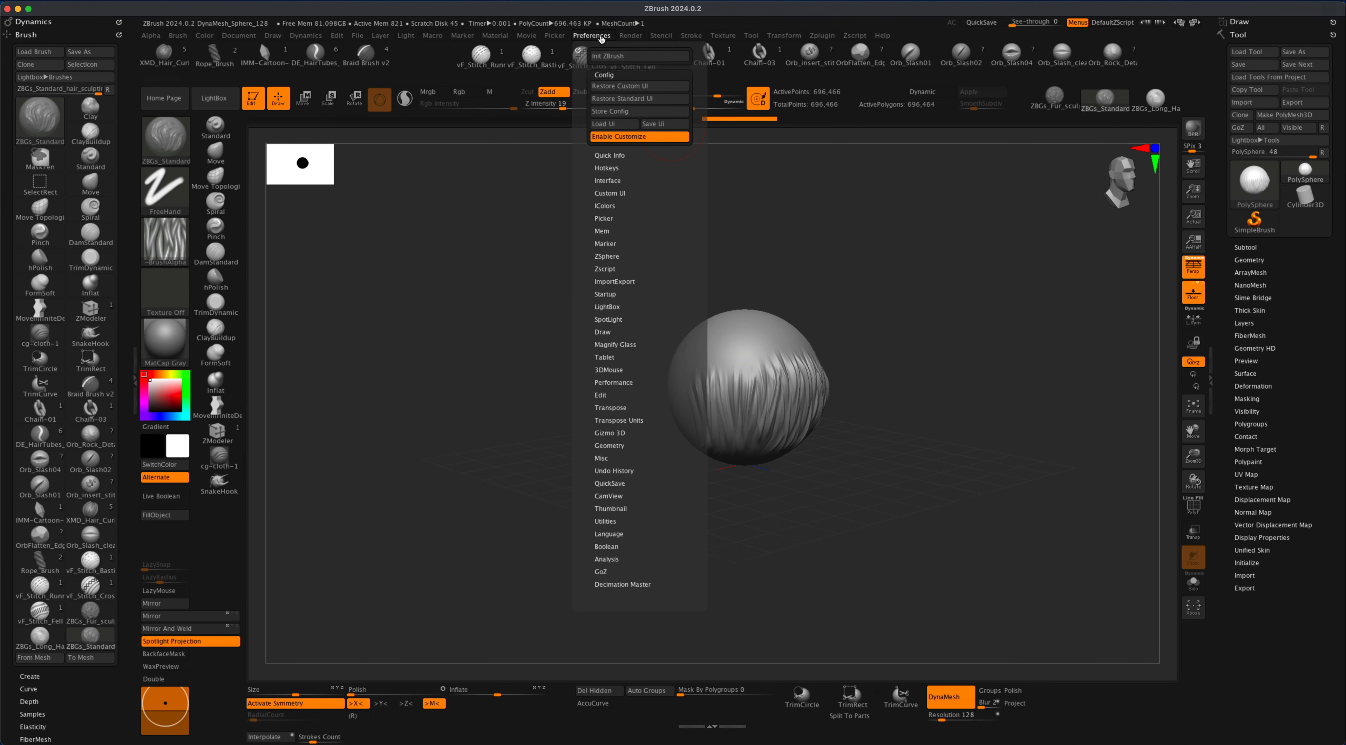
pyautogui.click(644, 137)
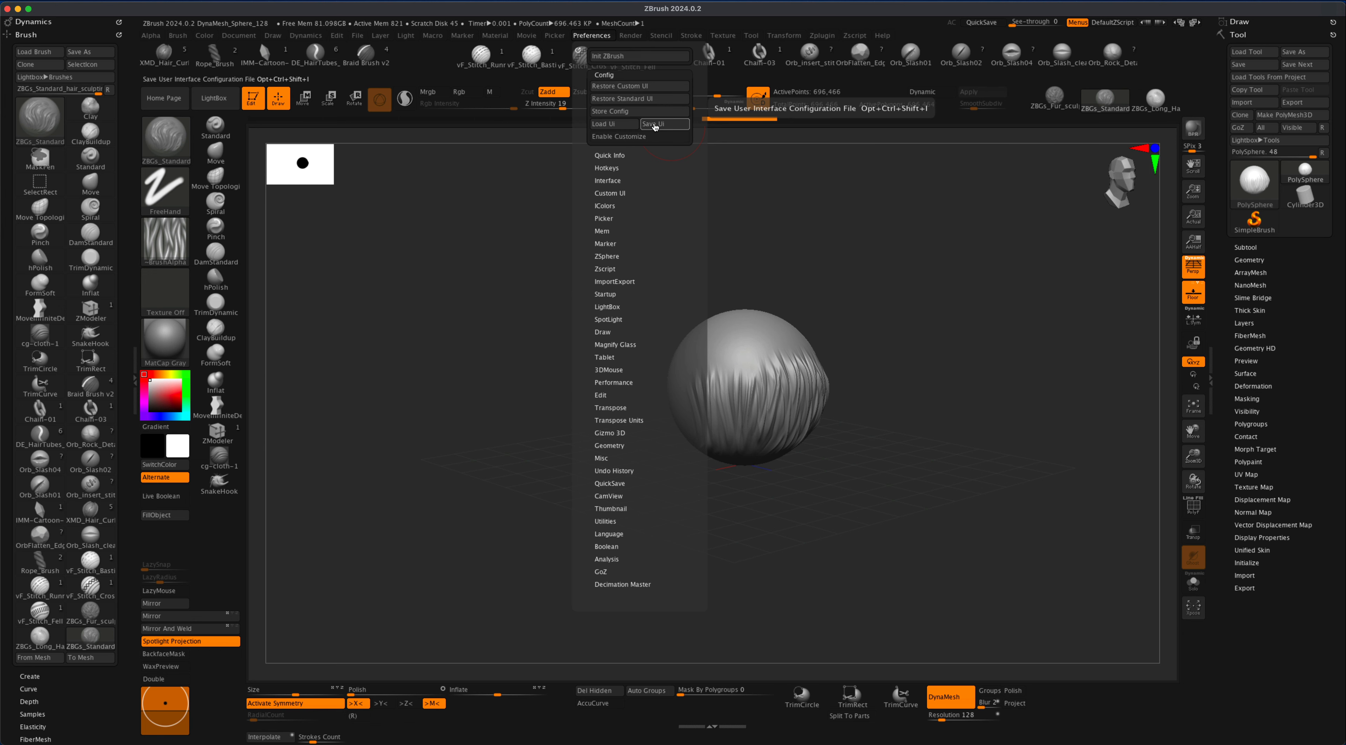
pyautogui.click(655, 124)
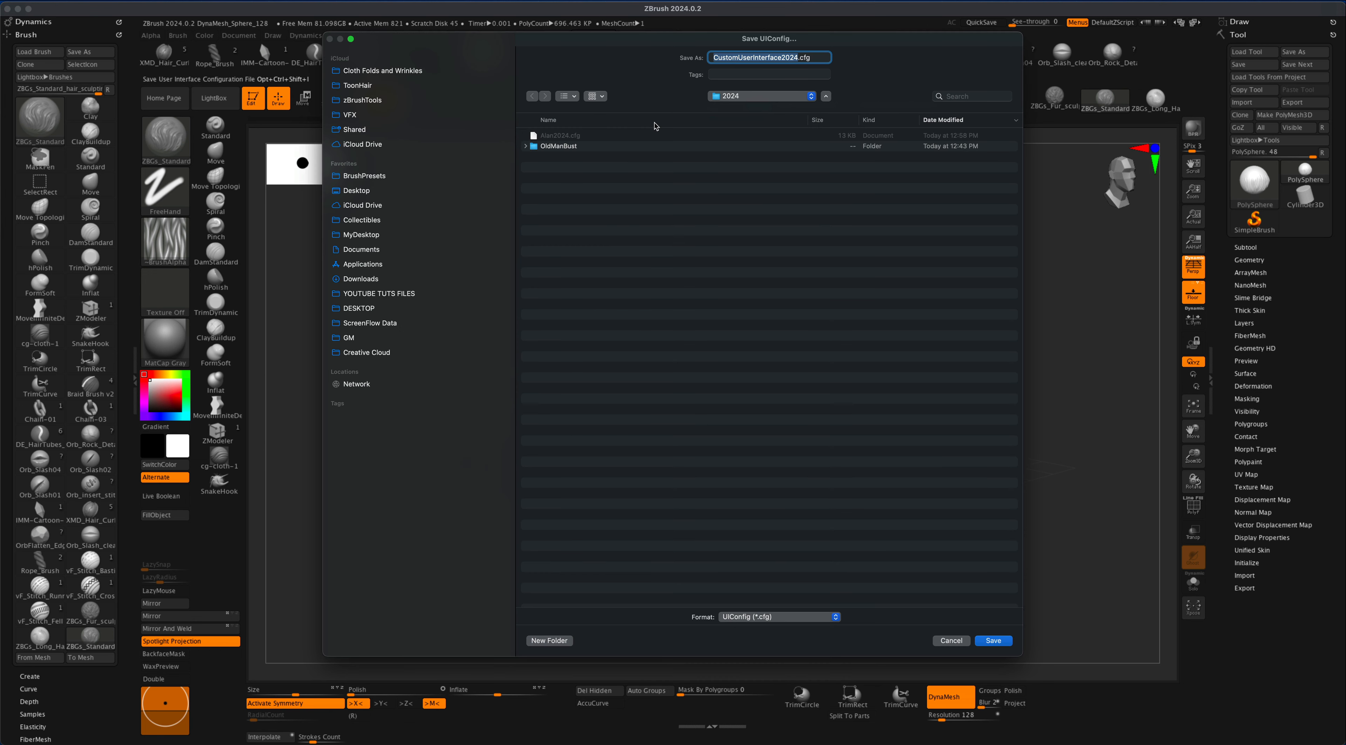
pyautogui.click(576, 137)
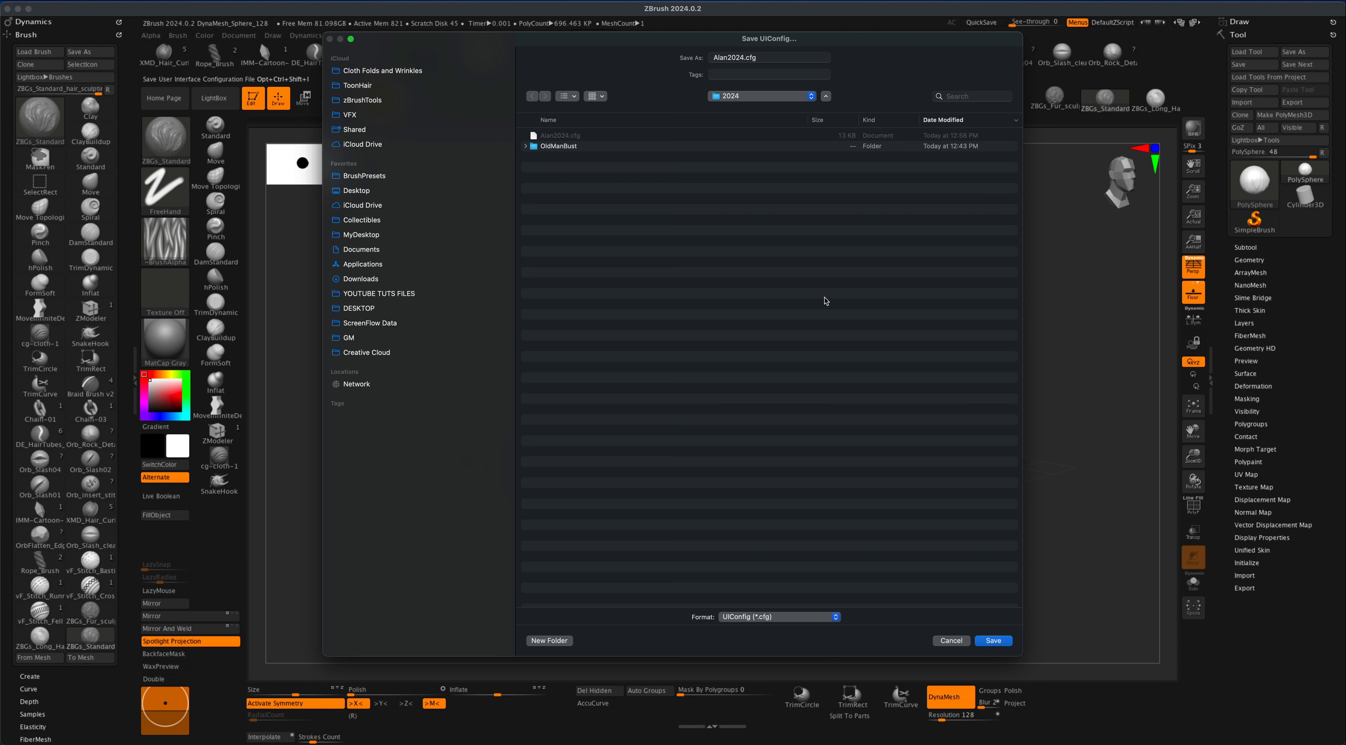
pyautogui.click(996, 644)
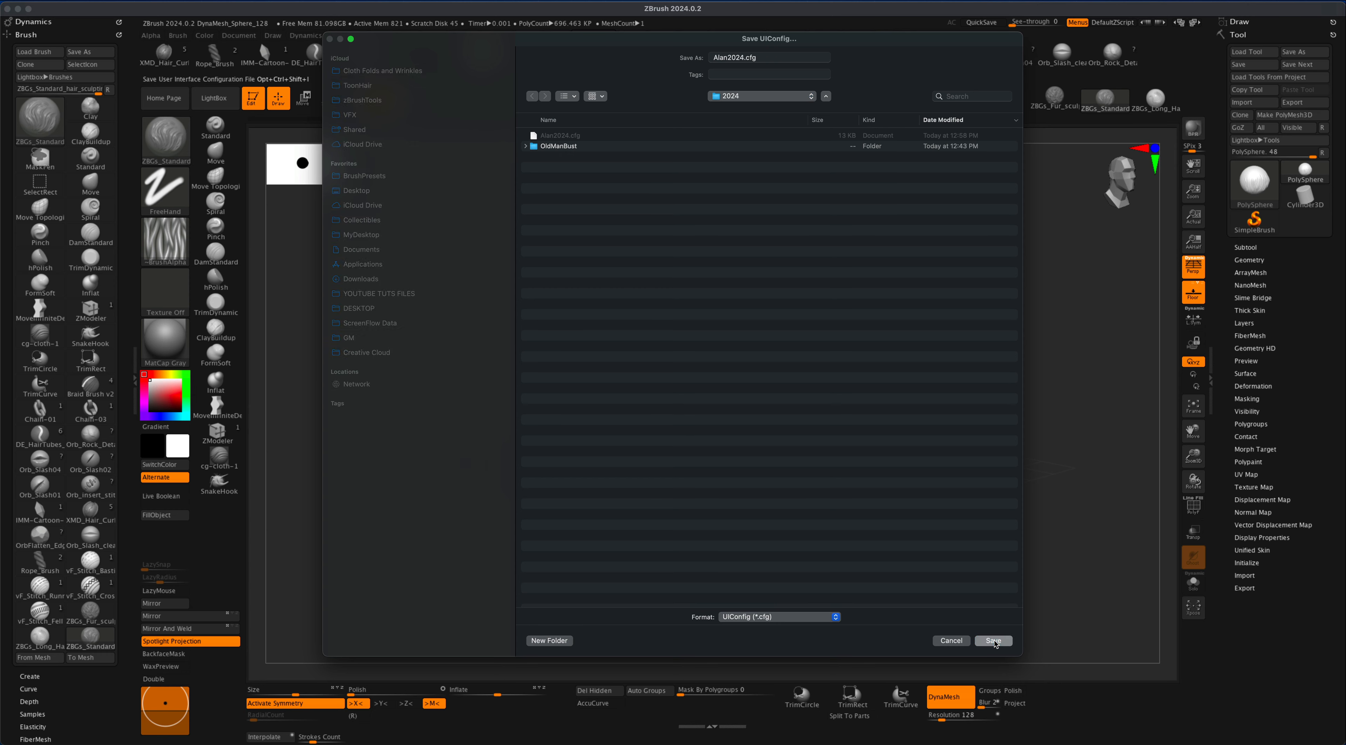
pyautogui.click(702, 398)
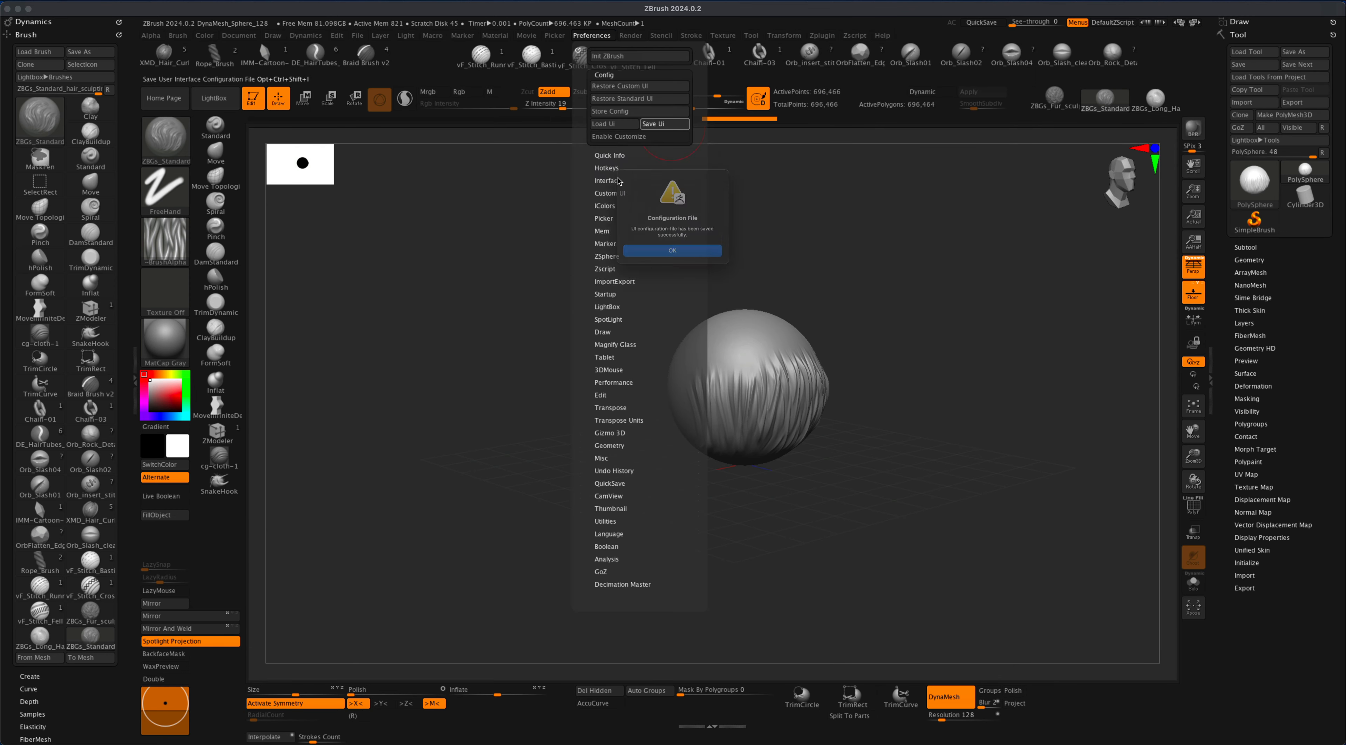
pyautogui.click(657, 258)
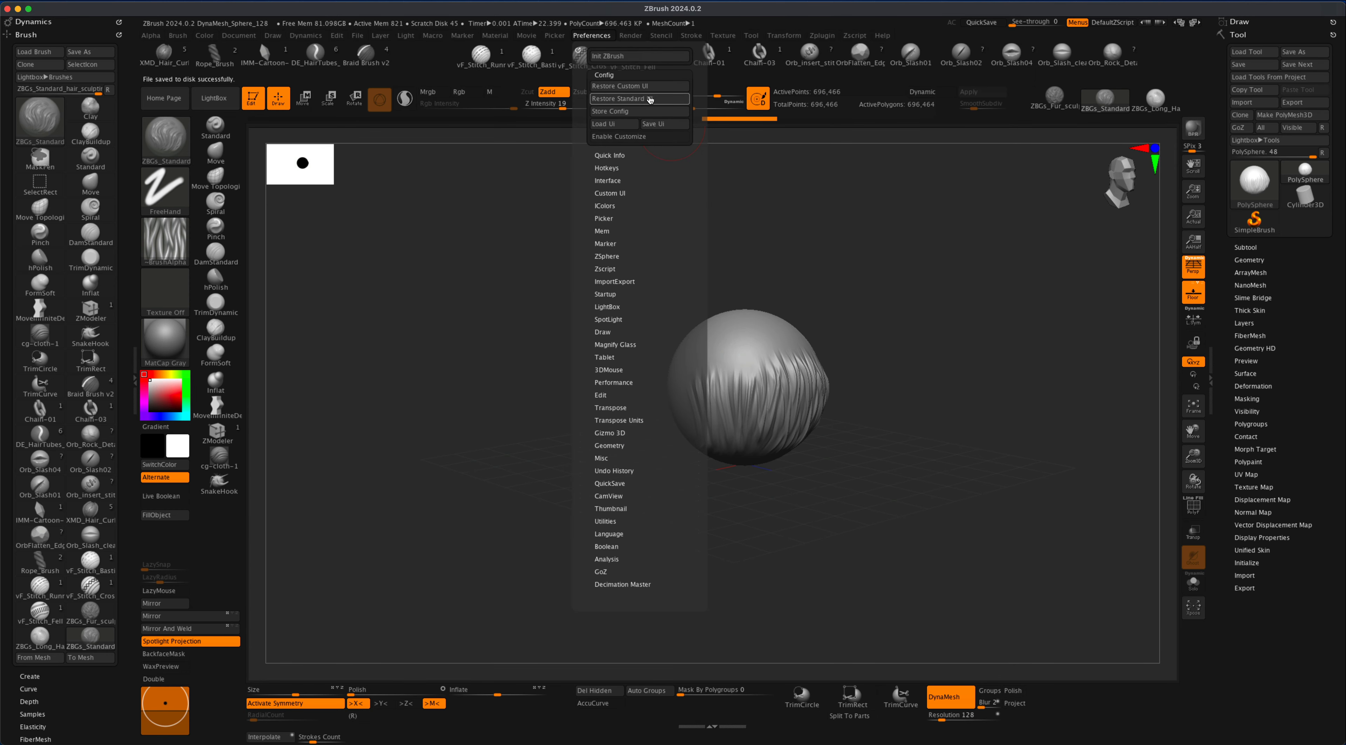
# Store the current interface configuration as the startup default and acknowledge the notice.
pyautogui.click(628, 112)
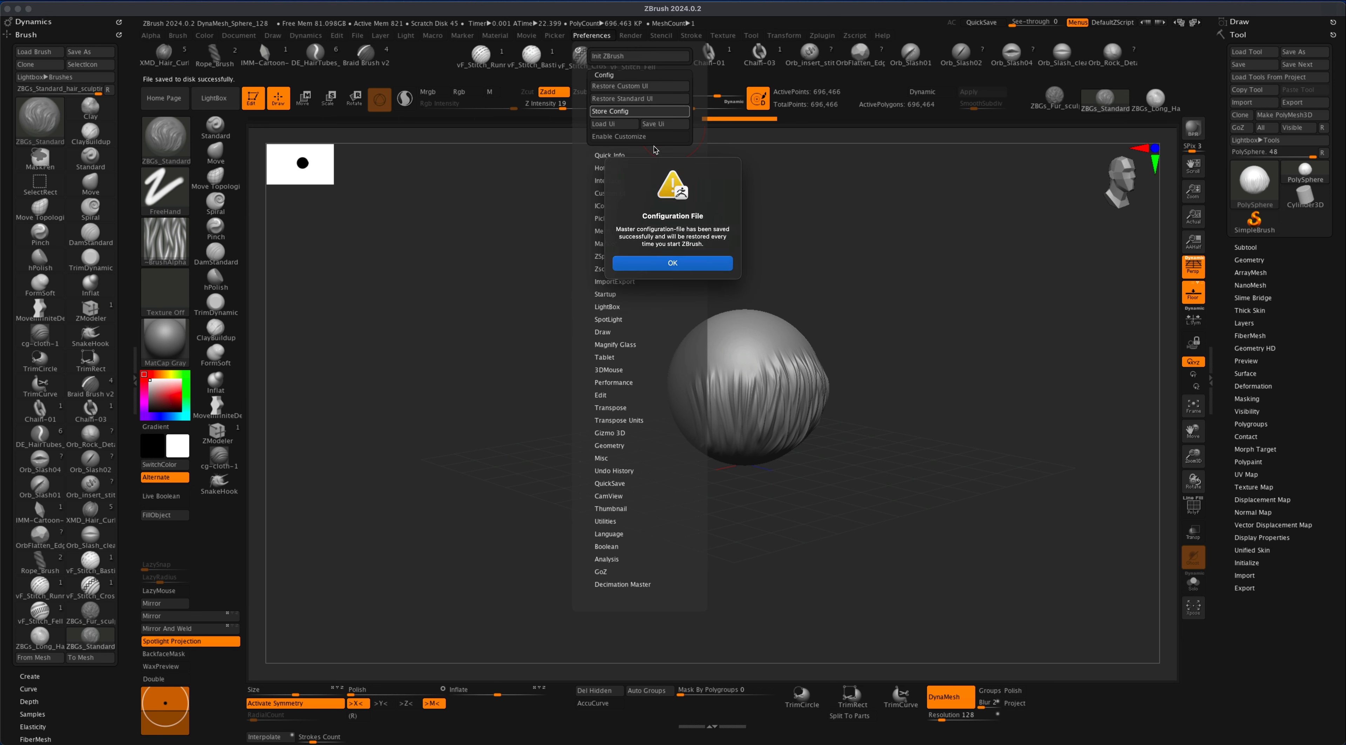
pyautogui.click(681, 264)
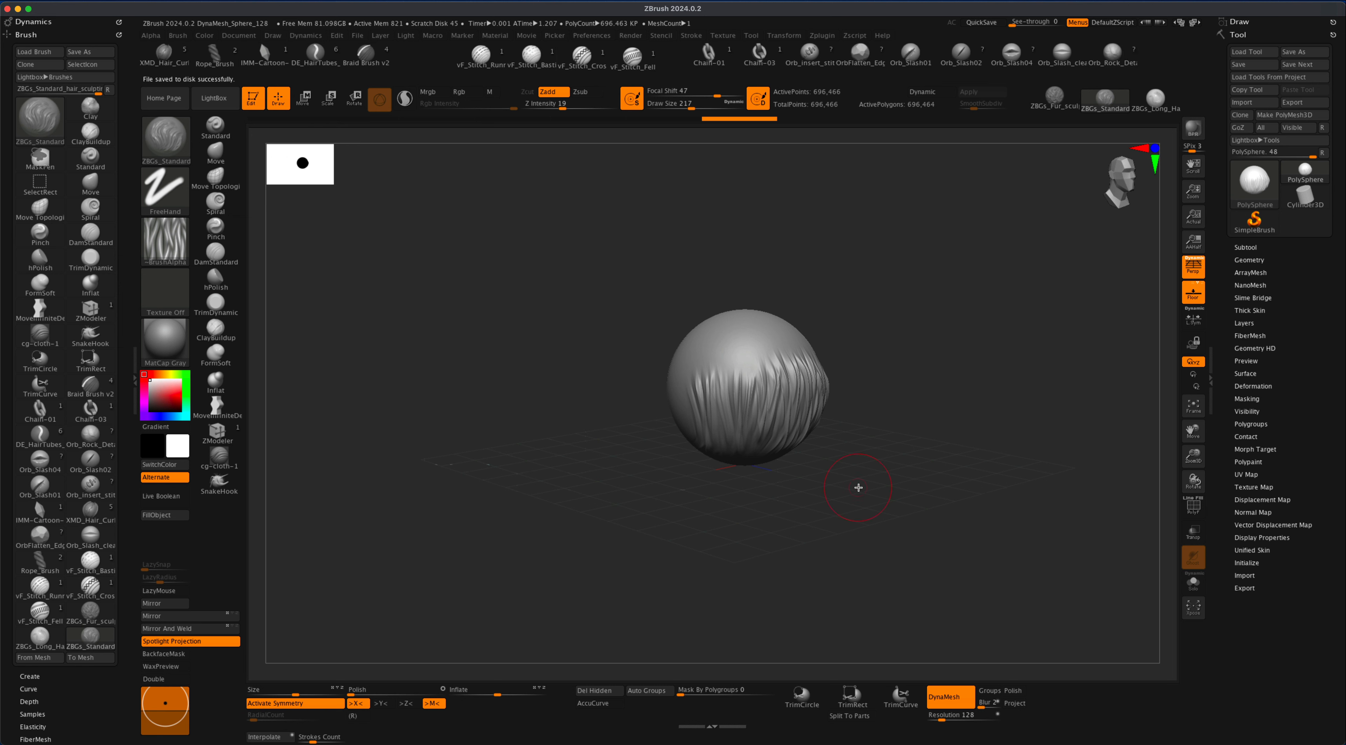
pyautogui.moveTo(877, 495)
pyautogui.mouseDown()
pyautogui.moveTo(826, 497)
pyautogui.moveTo(883, 496)
pyautogui.moveTo(898, 517)
pyautogui.moveTo(921, 463)
pyautogui.moveTo(903, 488)
pyautogui.mouseUp()
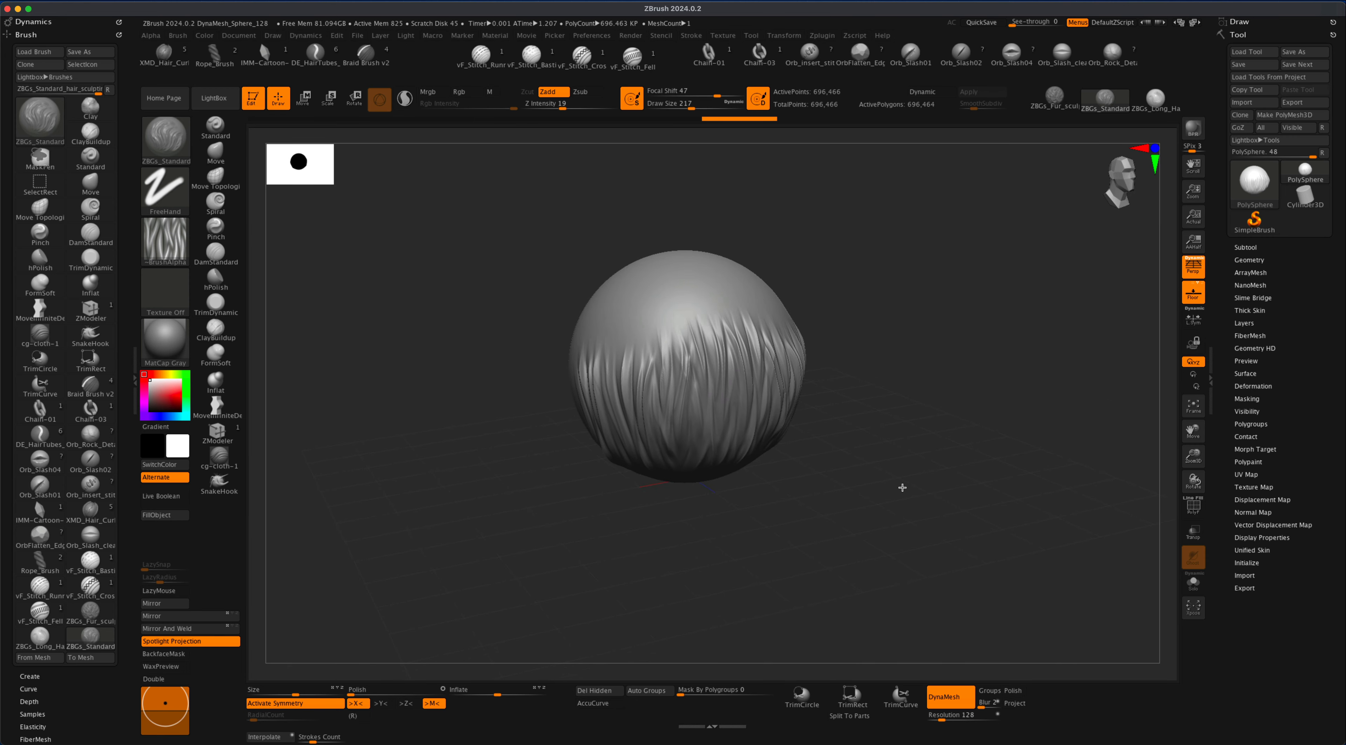